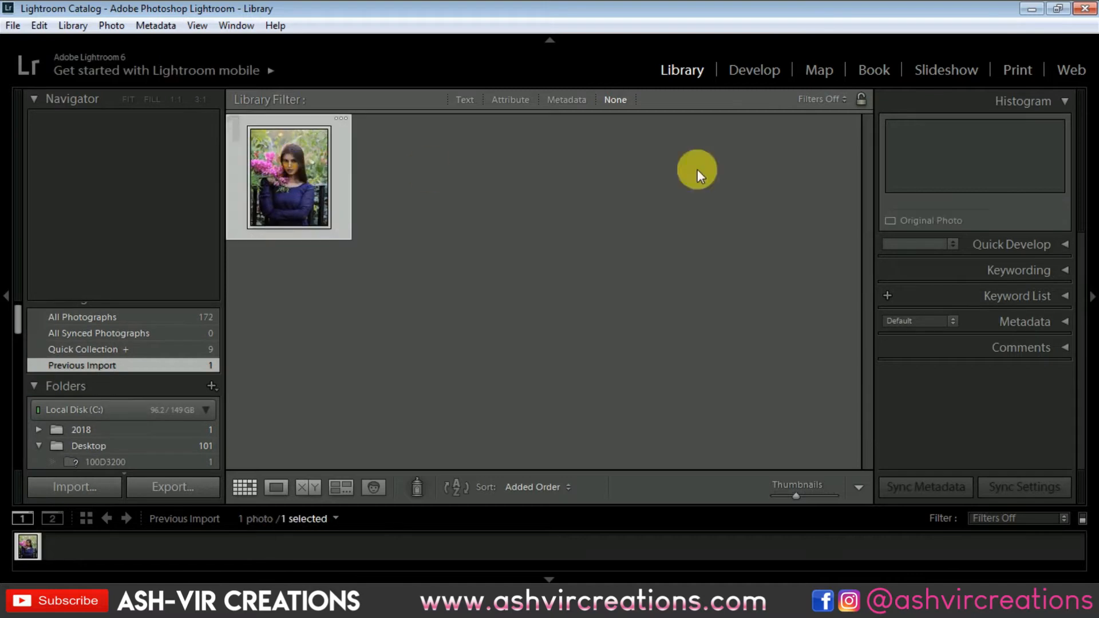
# - Develop the portrait with Exposure −0.24, Contrast +26, Highlights −38, Shadows −38, Whites +14 and Blacks +7
pyautogui.click(751, 71)
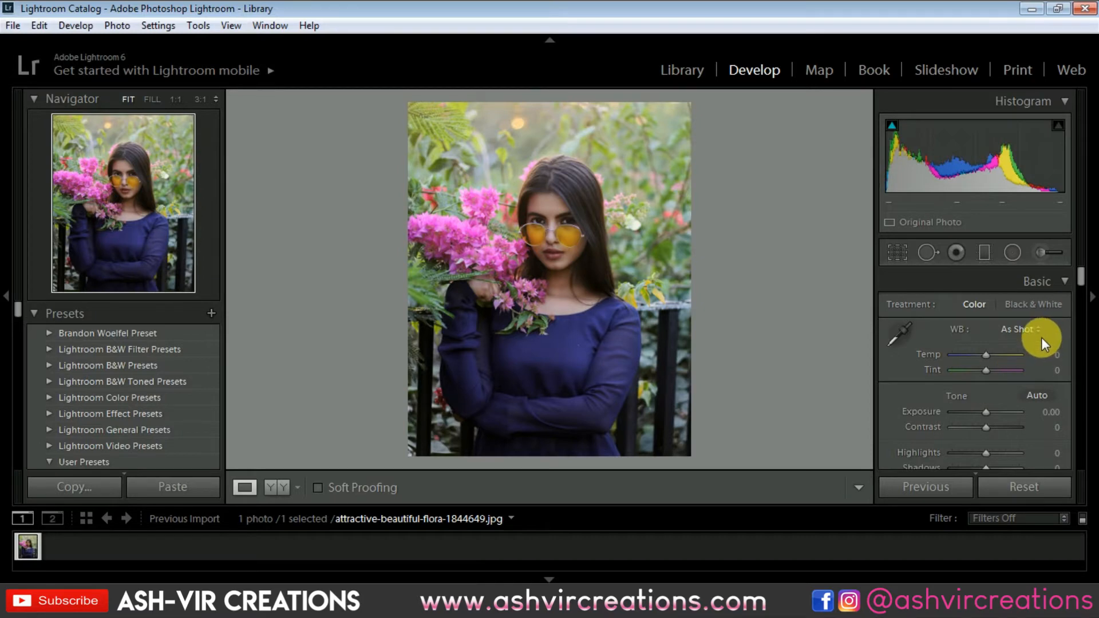
pyautogui.moveTo(987, 412); pyautogui.dragTo(984, 411)
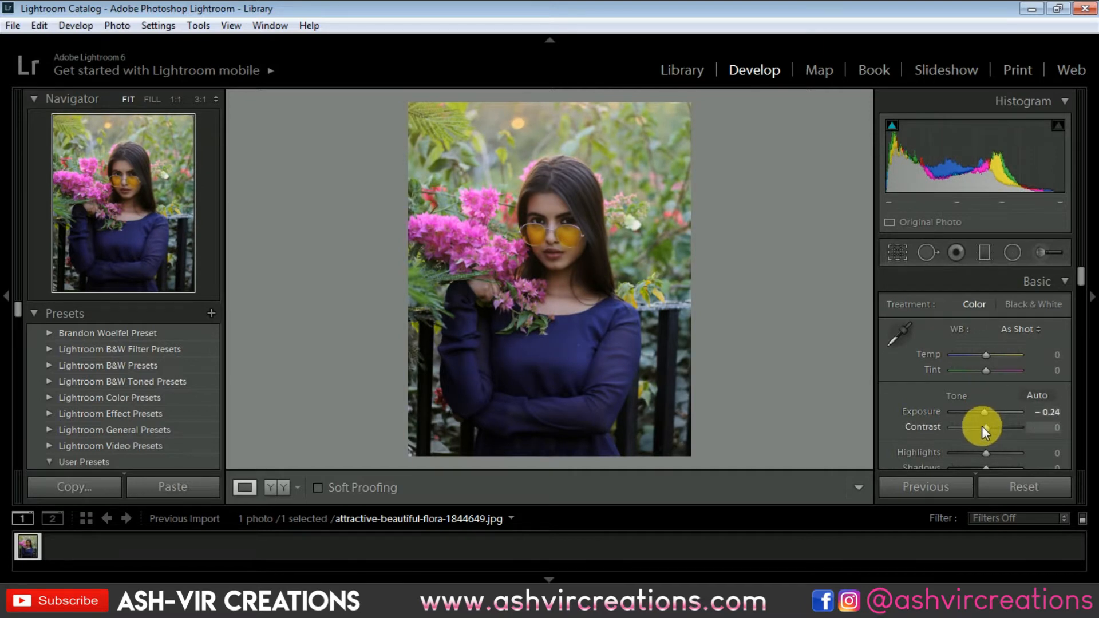
pyautogui.moveTo(1077, 277); pyautogui.dragTo(1078, 284)
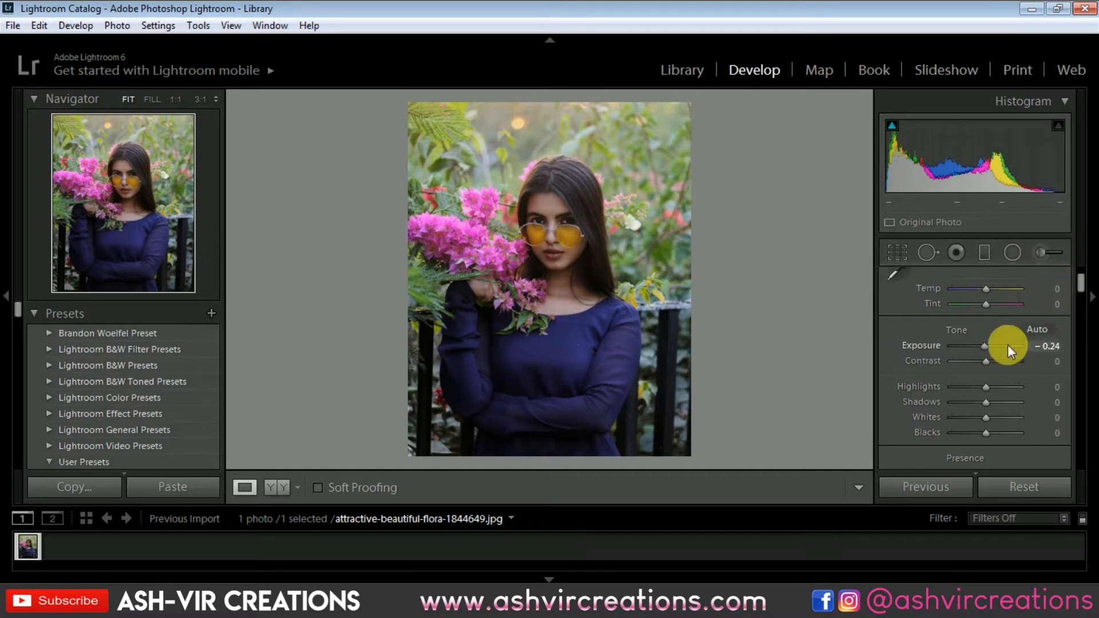
pyautogui.moveTo(994, 362); pyautogui.dragTo(990, 417)
# - Raise the photo's Clarity to +10 and check the effect on the woman's face
pyautogui.moveTo(1081, 289); pyautogui.dragTo(1081, 307)
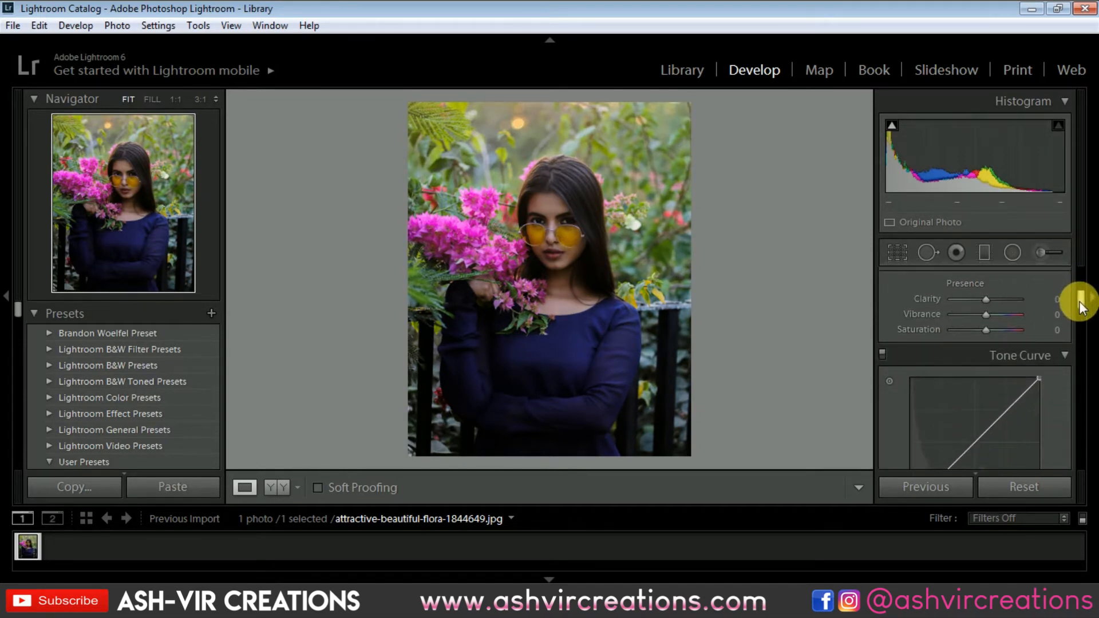
pyautogui.moveTo(987, 299); pyautogui.dragTo(991, 299)
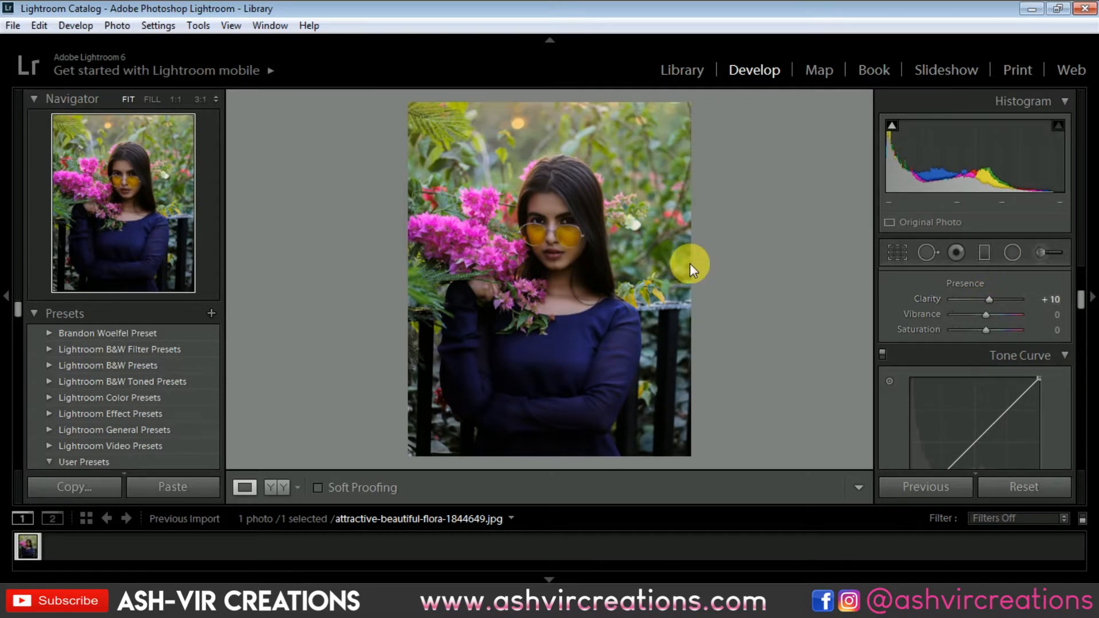
pyautogui.click(524, 197)
pyautogui.click(572, 234)
# - Set the HSL saturation to Green −53, Aqua −20, Purple −38 and Magenta −27, and shift the Red hue to −2
pyautogui.moveTo(1080, 298); pyautogui.dragTo(1059, 331)
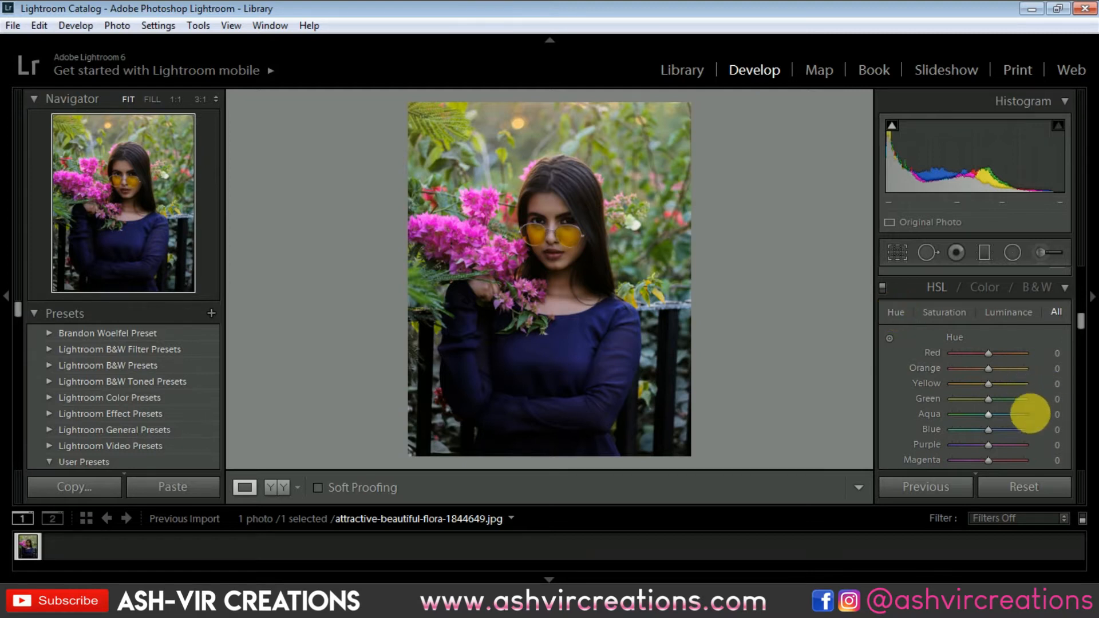
pyautogui.click(941, 314)
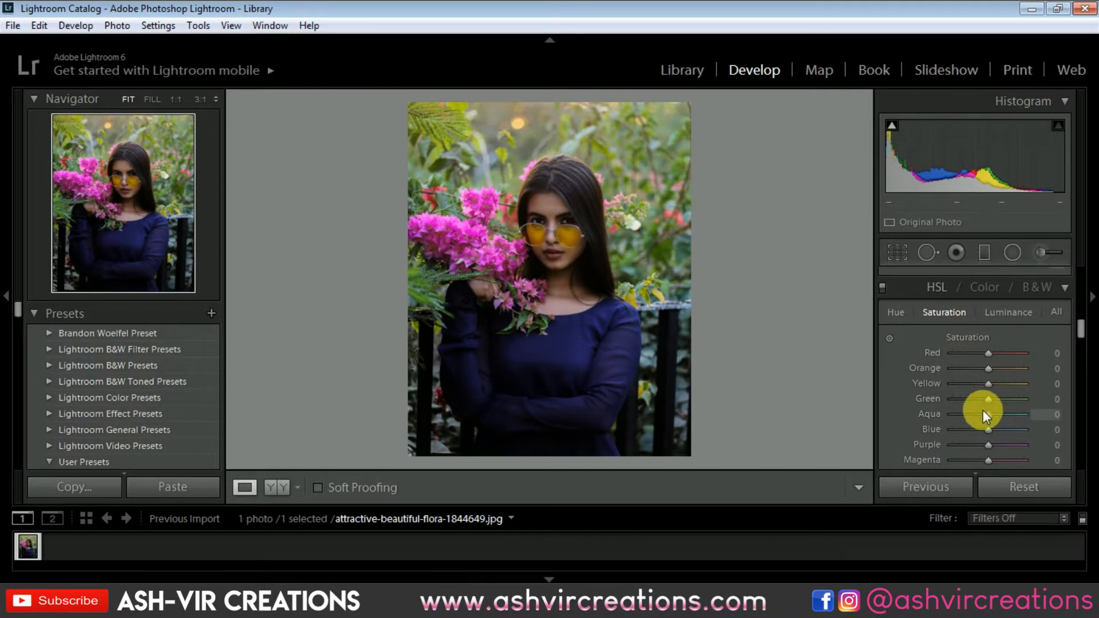
pyautogui.moveTo(983, 399)
pyautogui.mouseDown()
pyautogui.moveTo(940, 396)
pyautogui.moveTo(964, 396)
pyautogui.mouseUp()
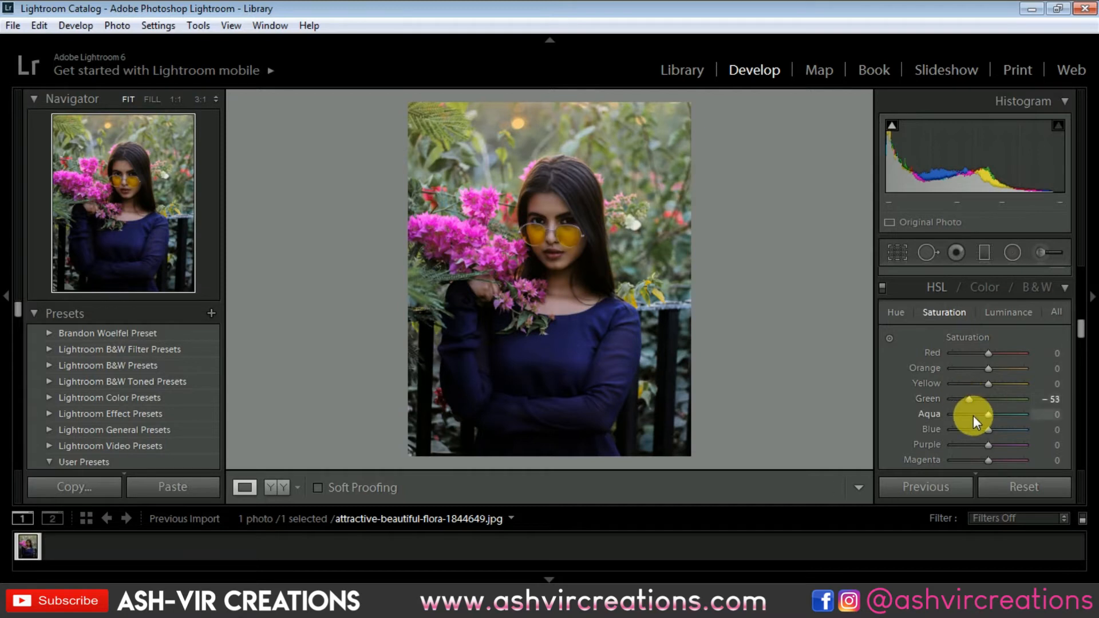
pyautogui.moveTo(963, 414)
pyautogui.mouseDown()
pyautogui.moveTo(948, 411)
pyautogui.moveTo(981, 411)
pyautogui.mouseUp()
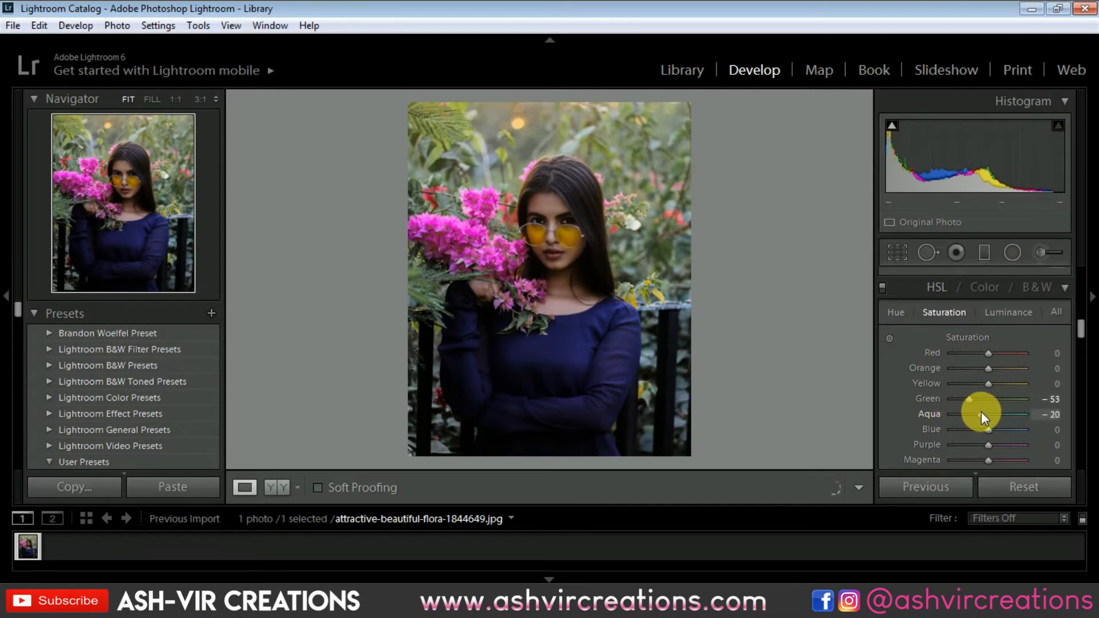
pyautogui.click(968, 445)
pyautogui.moveTo(968, 444)
pyautogui.mouseDown()
pyautogui.moveTo(978, 448)
pyautogui.moveTo(953, 459)
pyautogui.moveTo(987, 462)
pyautogui.moveTo(956, 461)
pyautogui.moveTo(978, 462)
pyautogui.mouseUp()
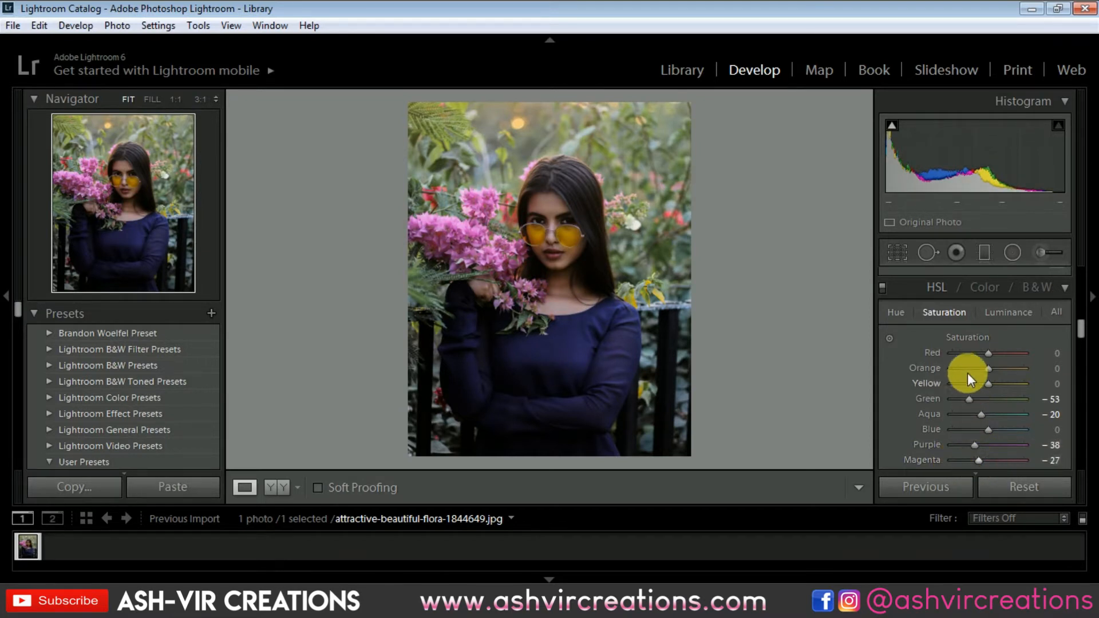
pyautogui.click(905, 314)
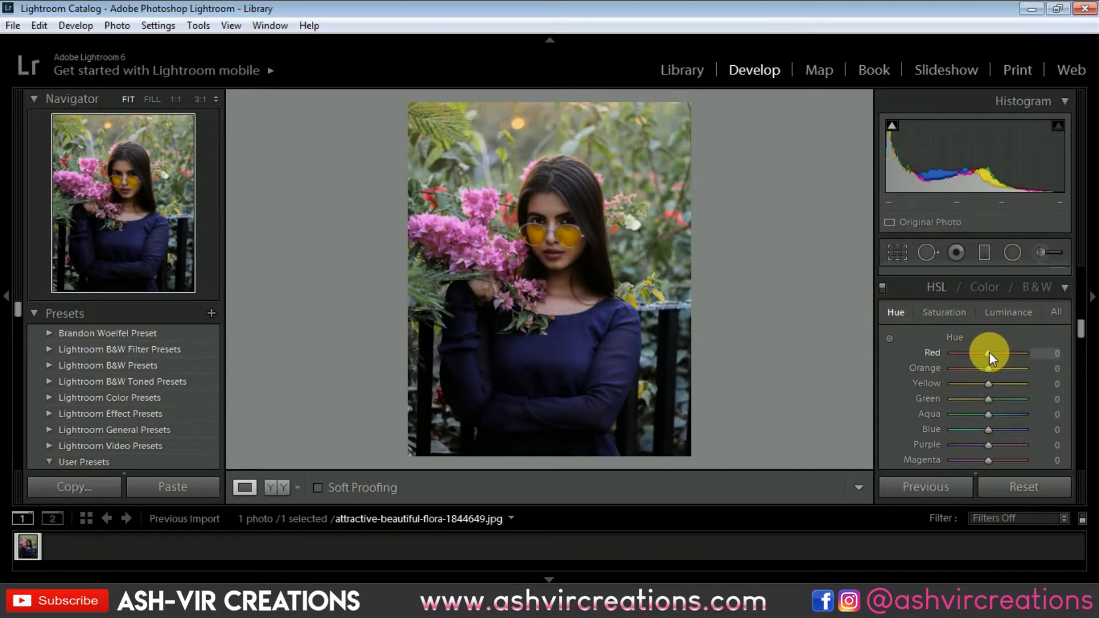
pyautogui.moveTo(989, 352)
pyautogui.mouseDown()
pyautogui.moveTo(1007, 352)
pyautogui.moveTo(960, 349)
pyautogui.moveTo(989, 350)
pyautogui.mouseUp()
# - Calibrate the primaries' hue and saturation: Red −48 and +21, Green −26 and +5, Blue −19 and −7
pyautogui.moveTo(1081, 332); pyautogui.dragTo(1082, 467)
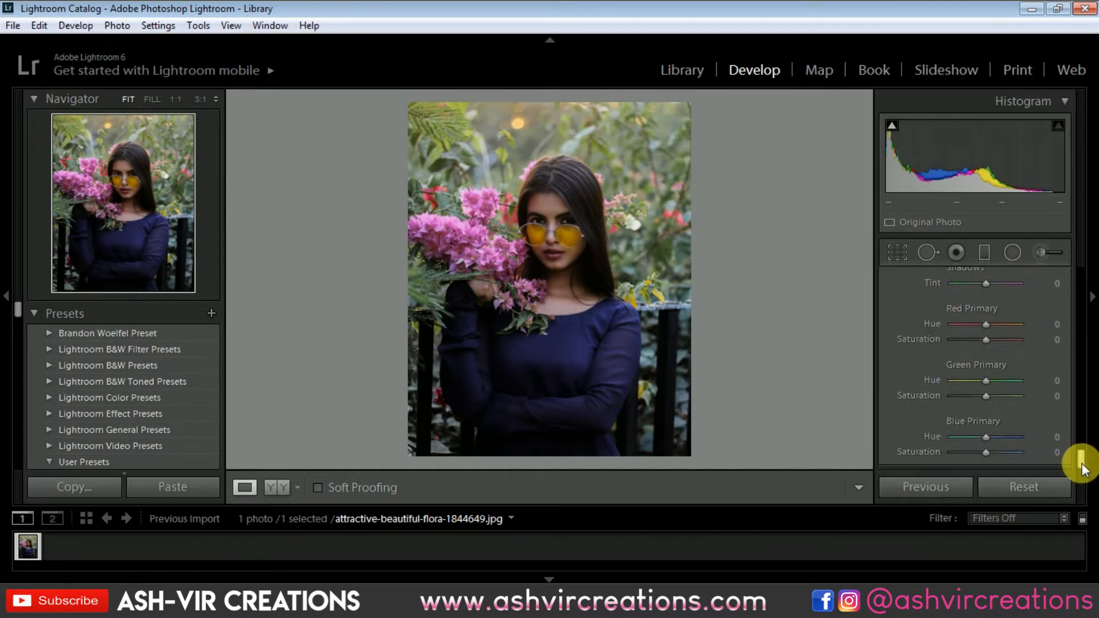
pyautogui.moveTo(986, 322)
pyautogui.mouseDown()
pyautogui.moveTo(1004, 322)
pyautogui.moveTo(953, 318)
pyautogui.moveTo(981, 318)
pyautogui.moveTo(954, 317)
pyautogui.moveTo(973, 318)
pyautogui.moveTo(960, 317)
pyautogui.moveTo(986, 343)
pyautogui.moveTo(1023, 345)
pyautogui.moveTo(993, 341)
pyautogui.mouseUp()
pyautogui.moveTo(987, 436)
pyautogui.mouseDown()
pyautogui.moveTo(1004, 439)
pyautogui.moveTo(977, 438)
pyautogui.mouseUp()
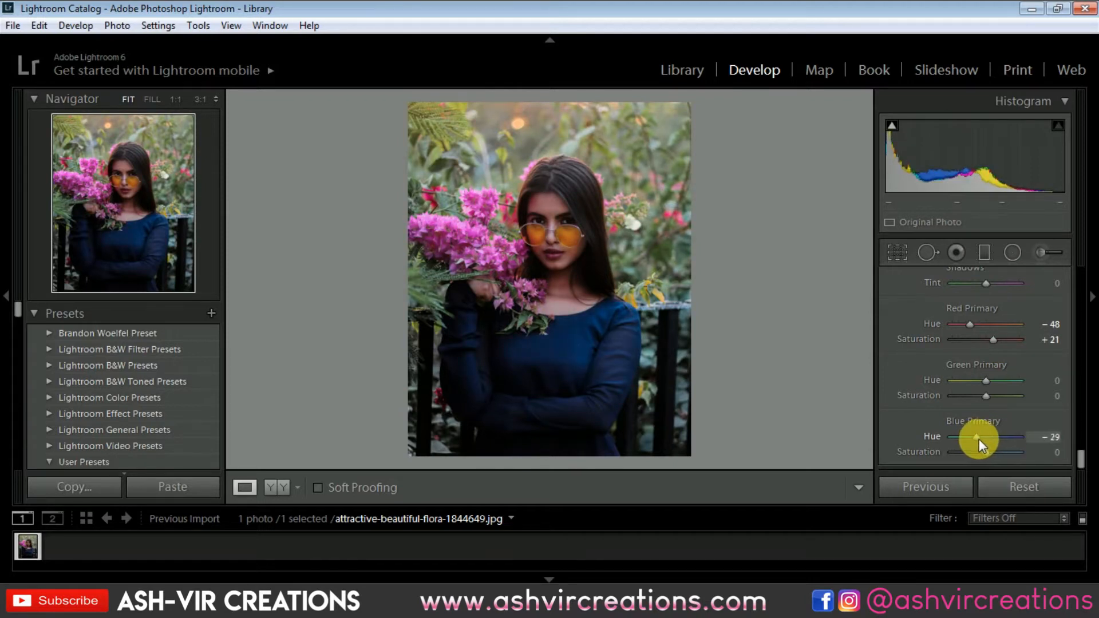
pyautogui.moveTo(976, 439); pyautogui.dragTo(980, 440)
pyautogui.moveTo(984, 452)
pyautogui.mouseDown()
pyautogui.moveTo(968, 452)
pyautogui.moveTo(983, 451)
pyautogui.mouseUp()
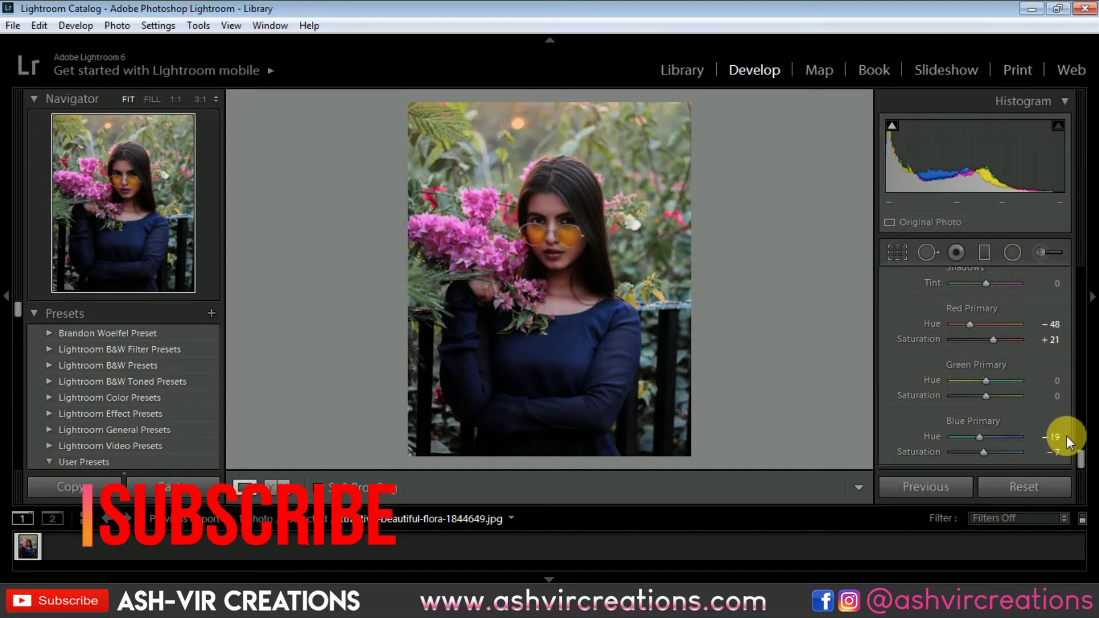
pyautogui.moveTo(1010, 380); pyautogui.dragTo(984, 397)
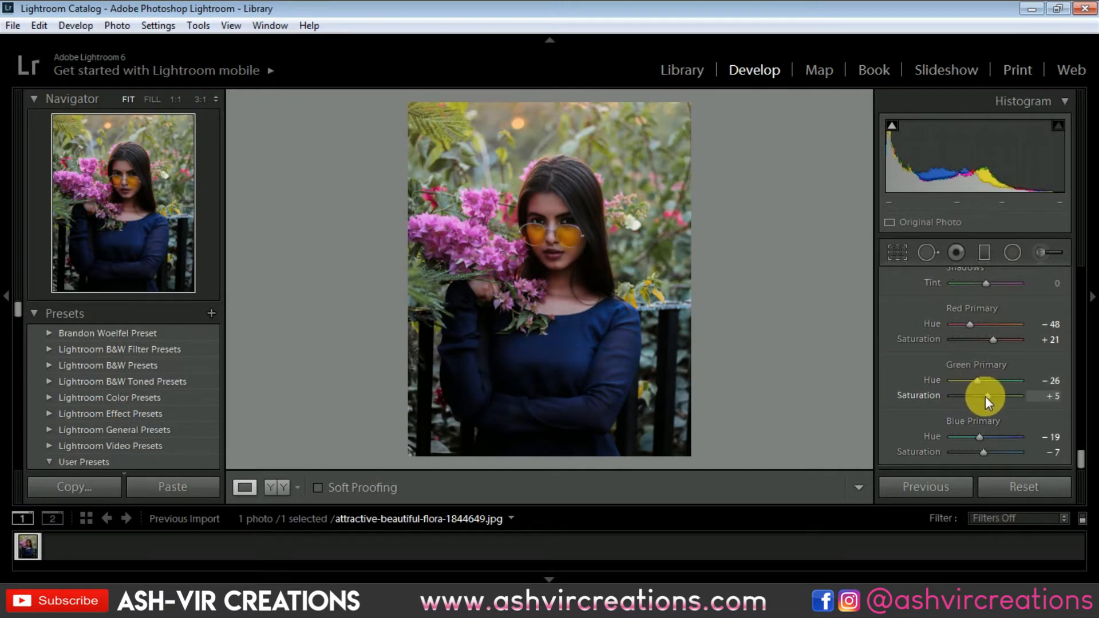
# - Shift the HSL hues to Red +13, Orange −24 and Green −100
pyautogui.scroll(3, 1081, 446)
pyautogui.moveTo(1081, 447); pyautogui.dragTo(1079, 324)
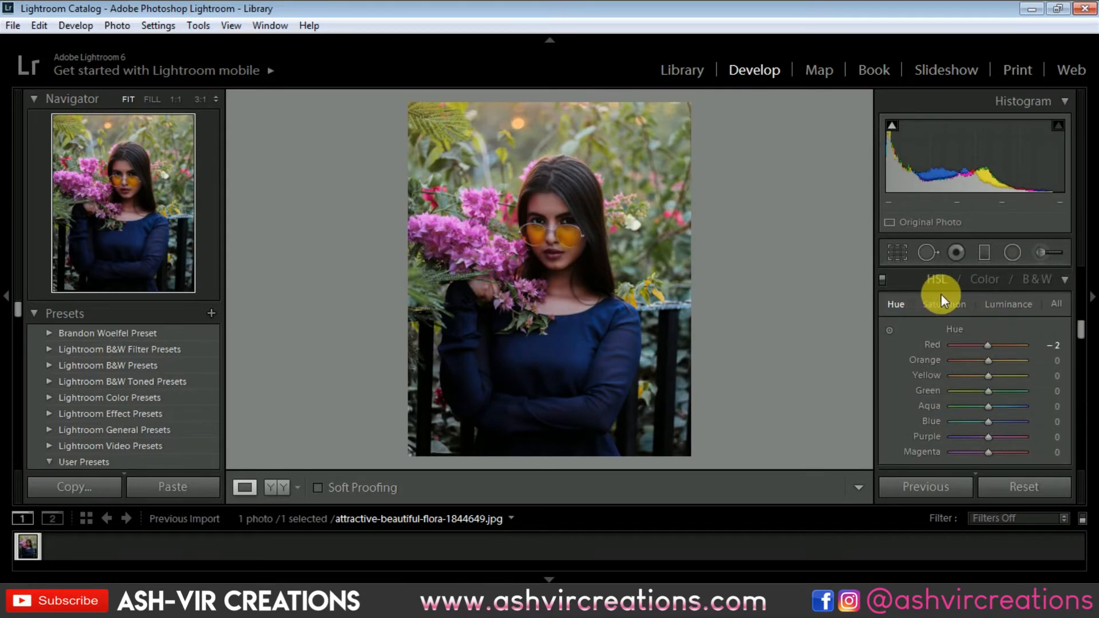
pyautogui.click(900, 305)
pyautogui.moveTo(984, 346); pyautogui.dragTo(979, 371)
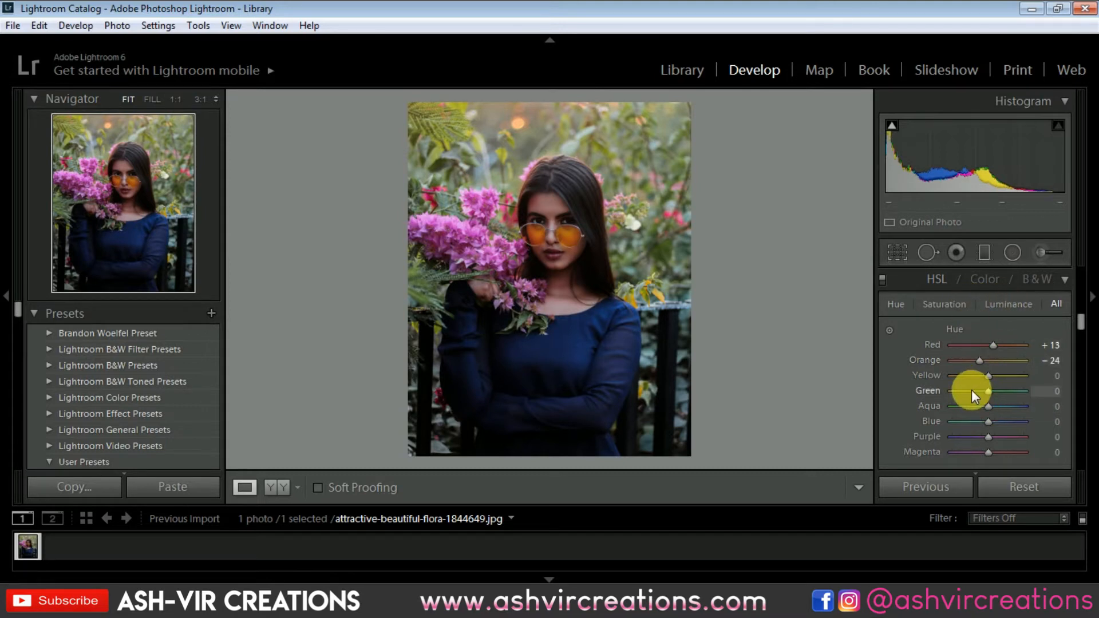
pyautogui.moveTo(972, 390); pyautogui.dragTo(942, 392)
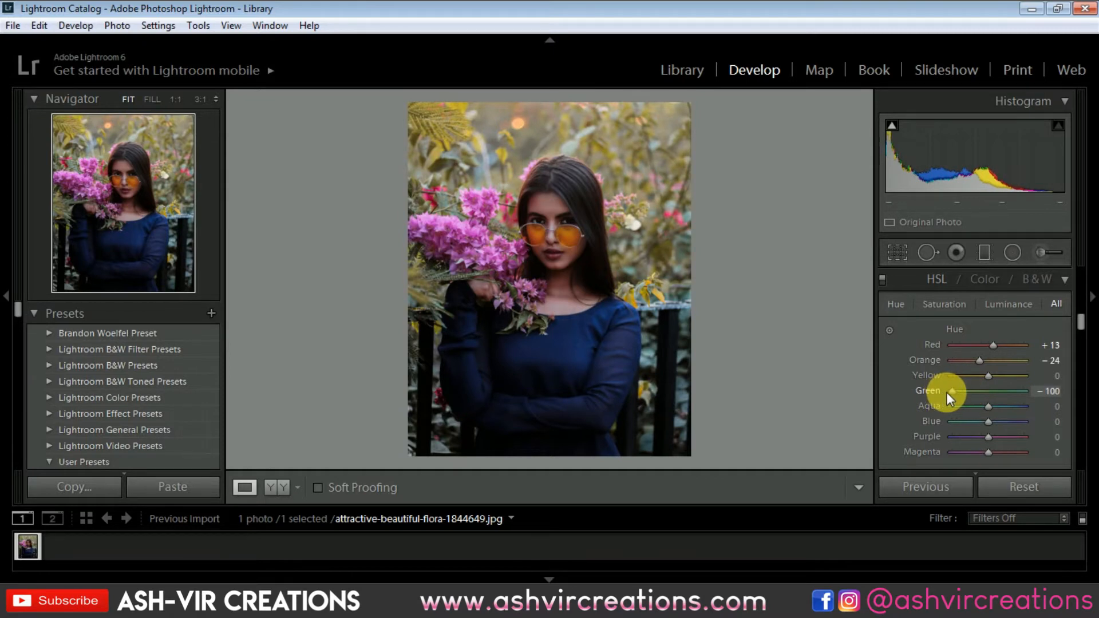
# - Lower the Green luminance to about −16 and increase the Red saturation slightly in the HSL adjustments
pyautogui.click(1009, 304)
pyautogui.click(978, 392)
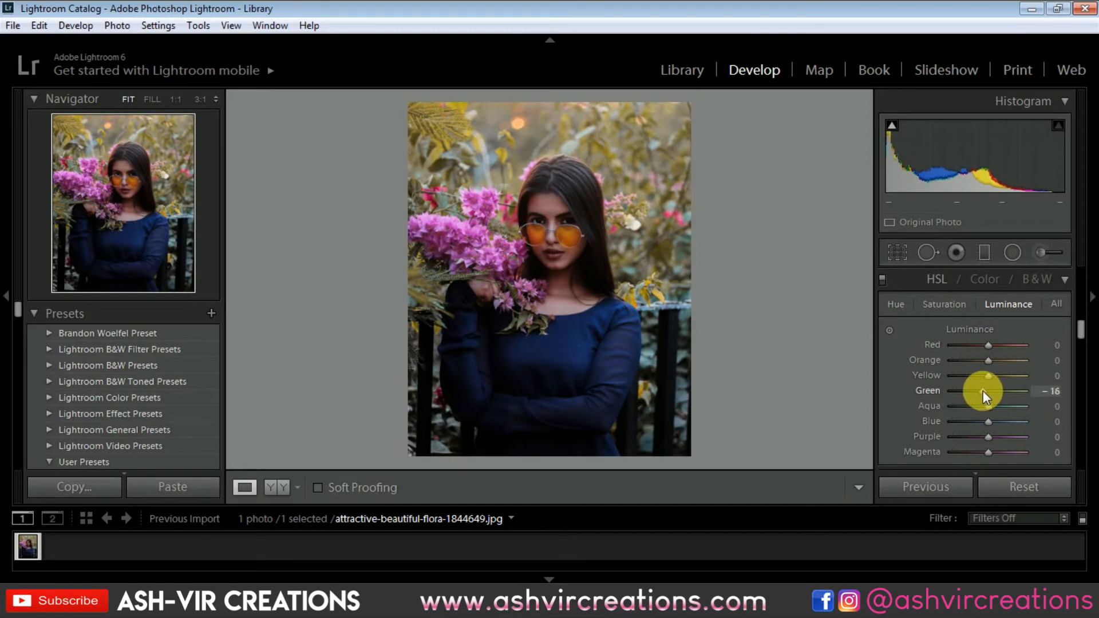
pyautogui.click(955, 302)
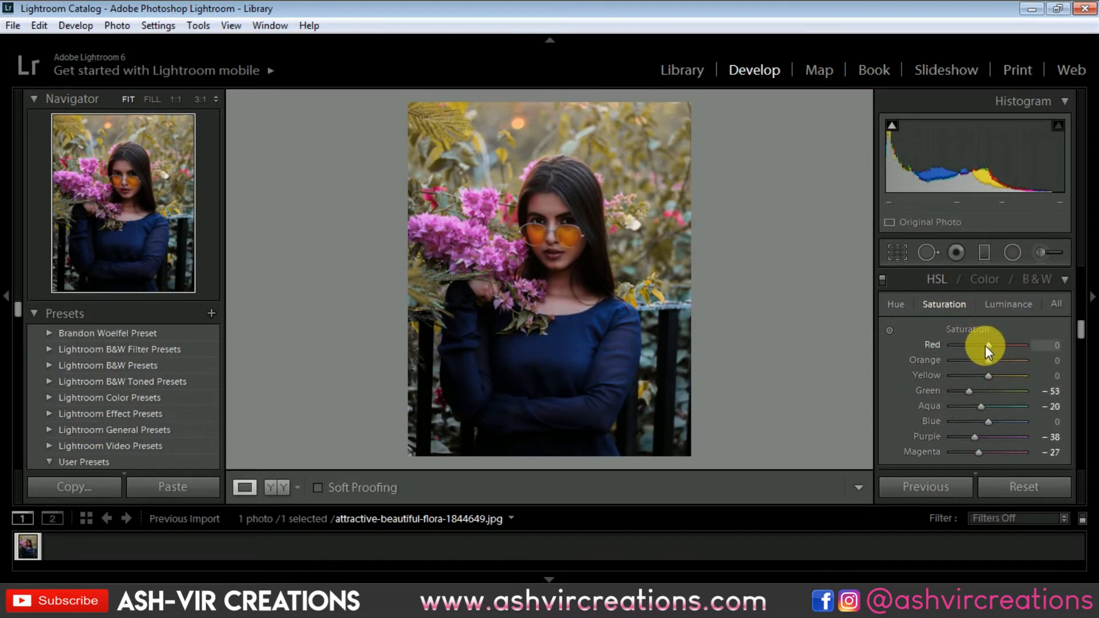
pyautogui.moveTo(989, 346)
pyautogui.mouseDown()
pyautogui.moveTo(967, 344)
pyautogui.moveTo(1000, 342)
pyautogui.mouseUp()
# - Refine the HSL hues to Red +24, Orange −31 and Yellow −51, checking the face at 1:1 magnification
pyautogui.click(905, 305)
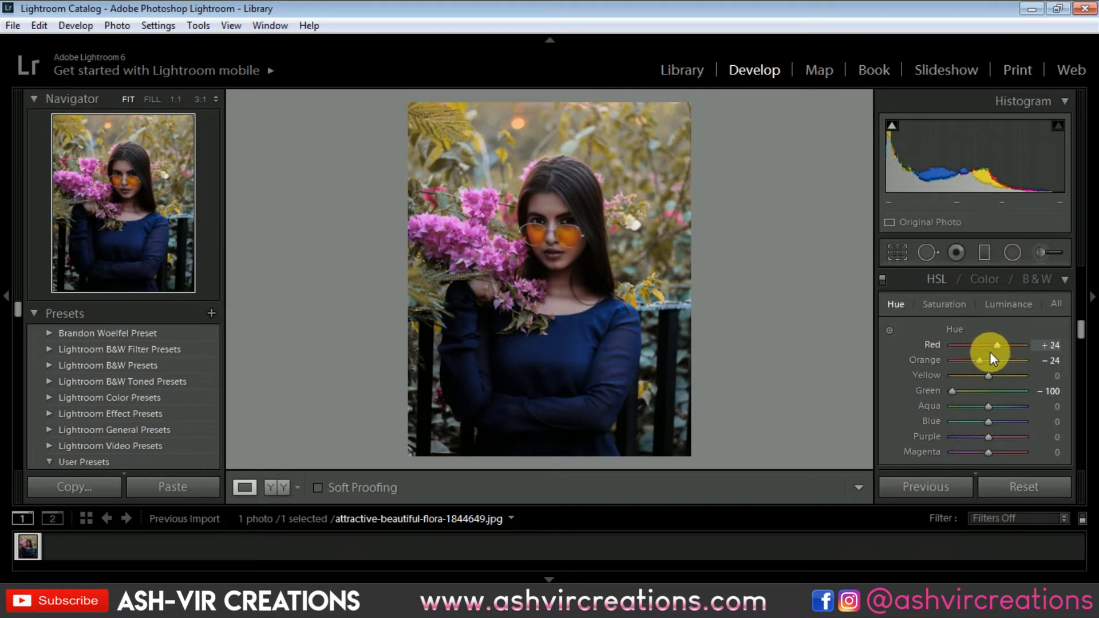
pyautogui.moveTo(981, 359)
pyautogui.mouseDown()
pyautogui.moveTo(991, 358)
pyautogui.moveTo(971, 353)
pyautogui.moveTo(980, 353)
pyautogui.mouseUp()
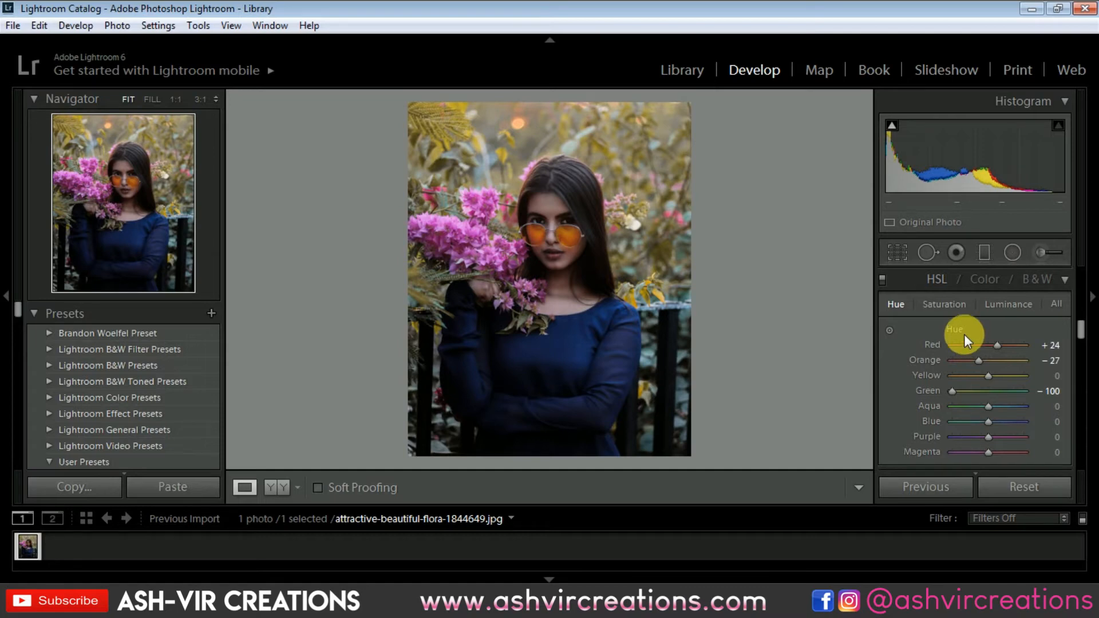
pyautogui.click(555, 222)
pyautogui.click(555, 221)
pyautogui.click(558, 212)
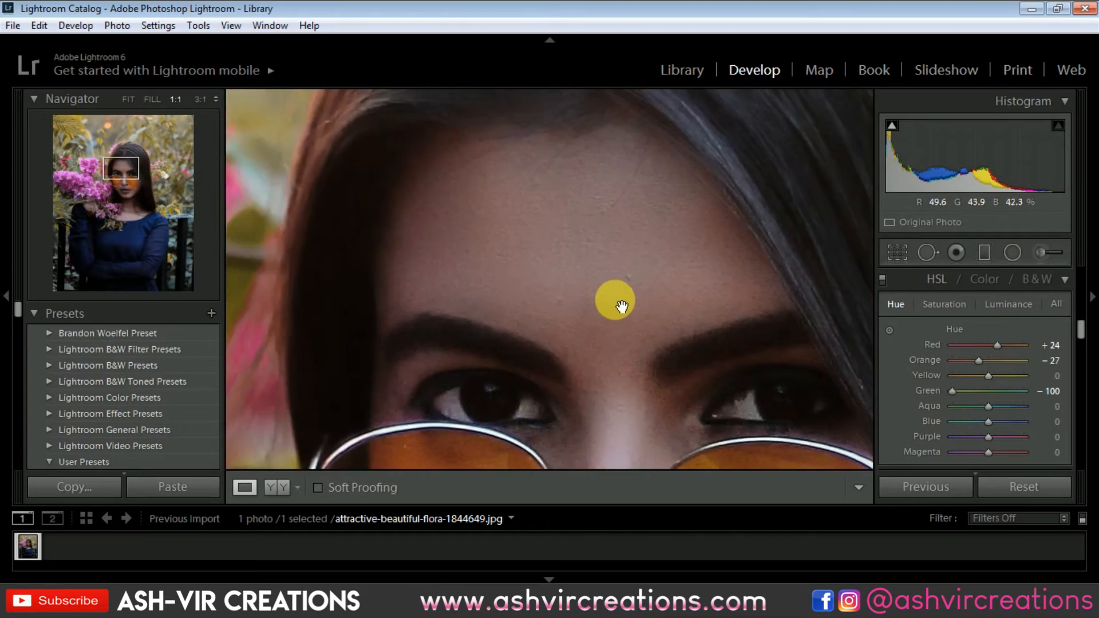
pyautogui.click(613, 301)
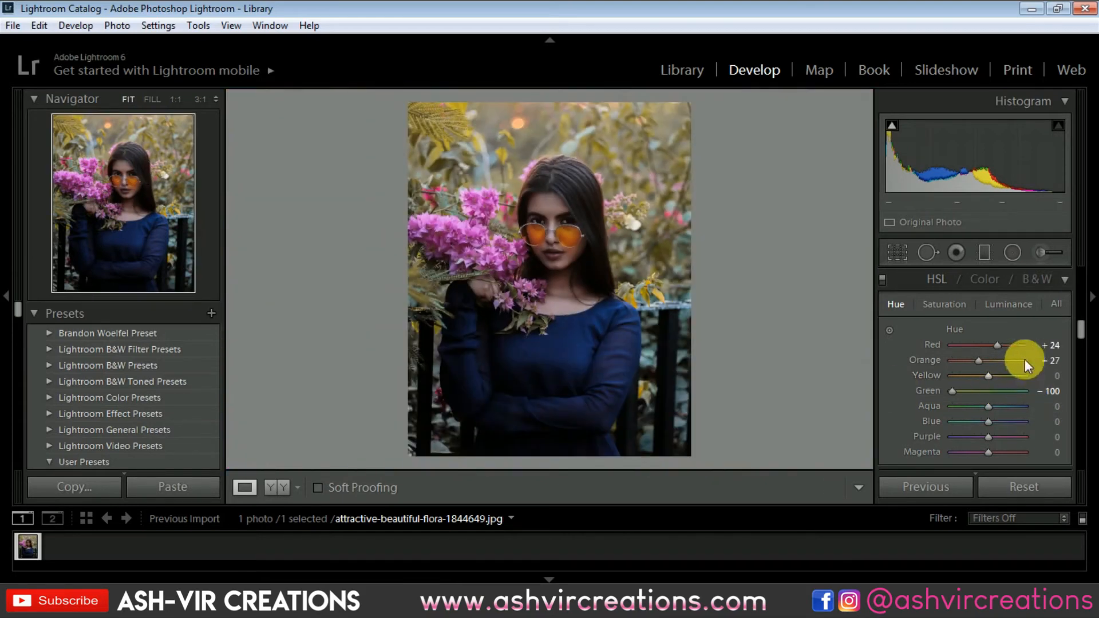
pyautogui.moveTo(984, 360); pyautogui.dragTo(968, 375)
pyautogui.moveTo(964, 378)
pyautogui.mouseDown()
pyautogui.moveTo(951, 378)
pyautogui.moveTo(970, 378)
pyautogui.mouseUp()
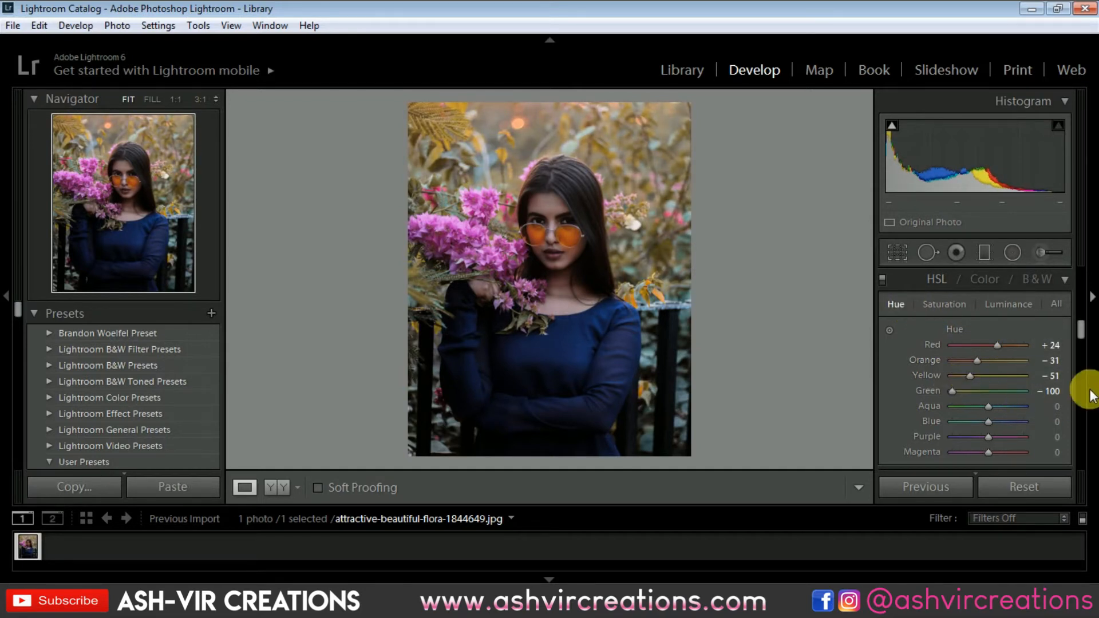
# - Add two anchor points on the RGB tone curve's diagonal, one near the lower quarter and one at about 74.5%
pyautogui.moveTo(1082, 327)
pyautogui.mouseDown()
pyautogui.moveTo(1081, 349)
pyautogui.moveTo(1079, 300)
pyautogui.moveTo(1083, 314)
pyautogui.mouseUp()
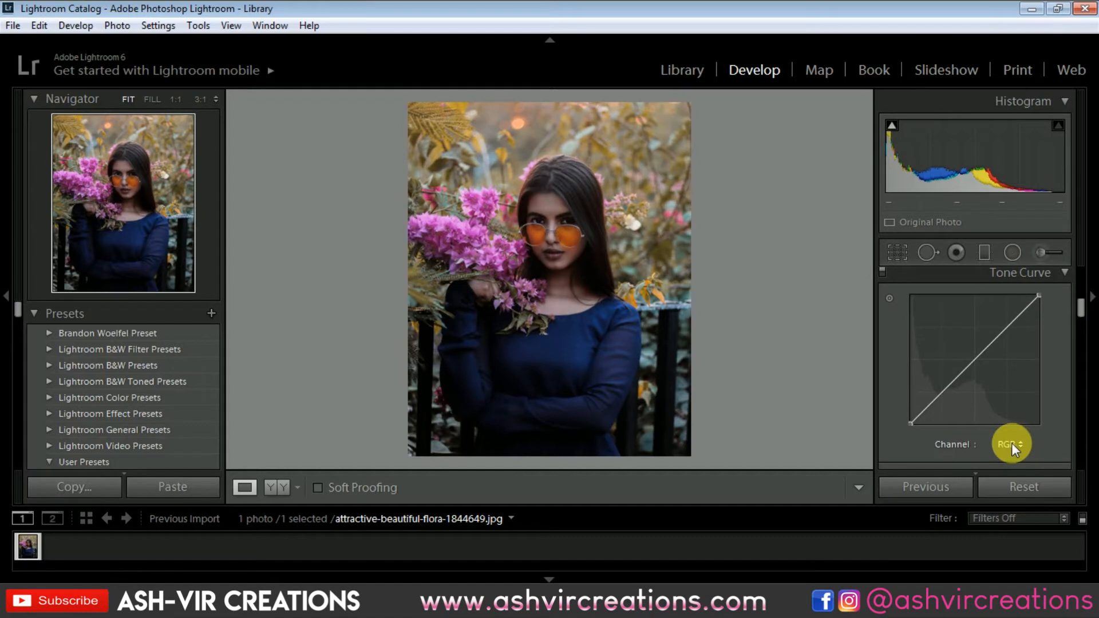
pyautogui.click(1012, 444)
pyautogui.click(980, 460)
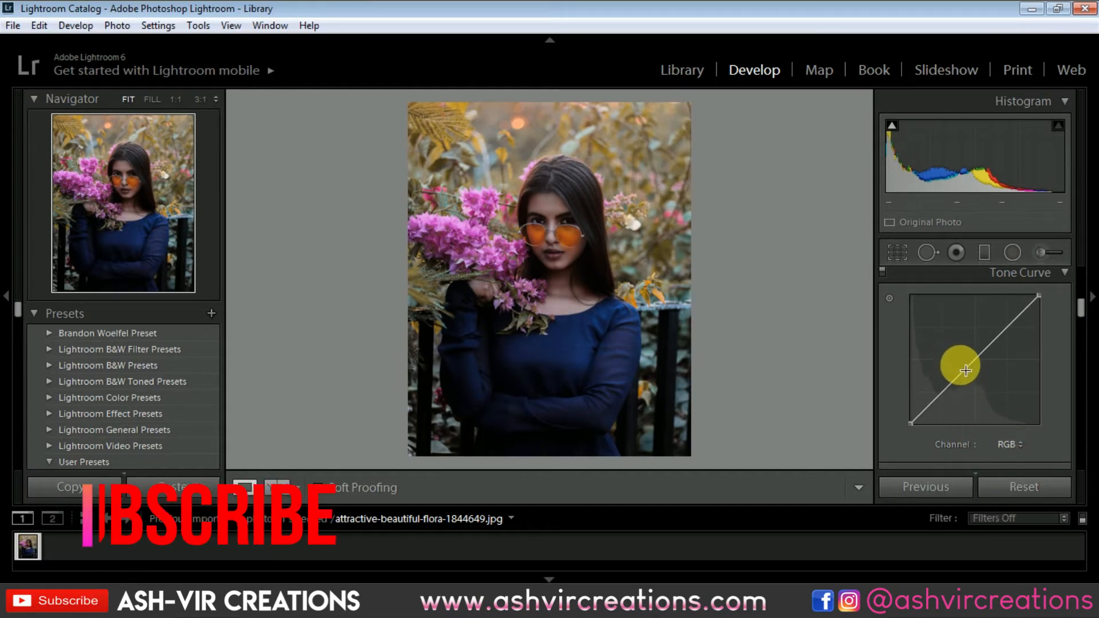
pyautogui.click(944, 394)
pyautogui.click(1008, 332)
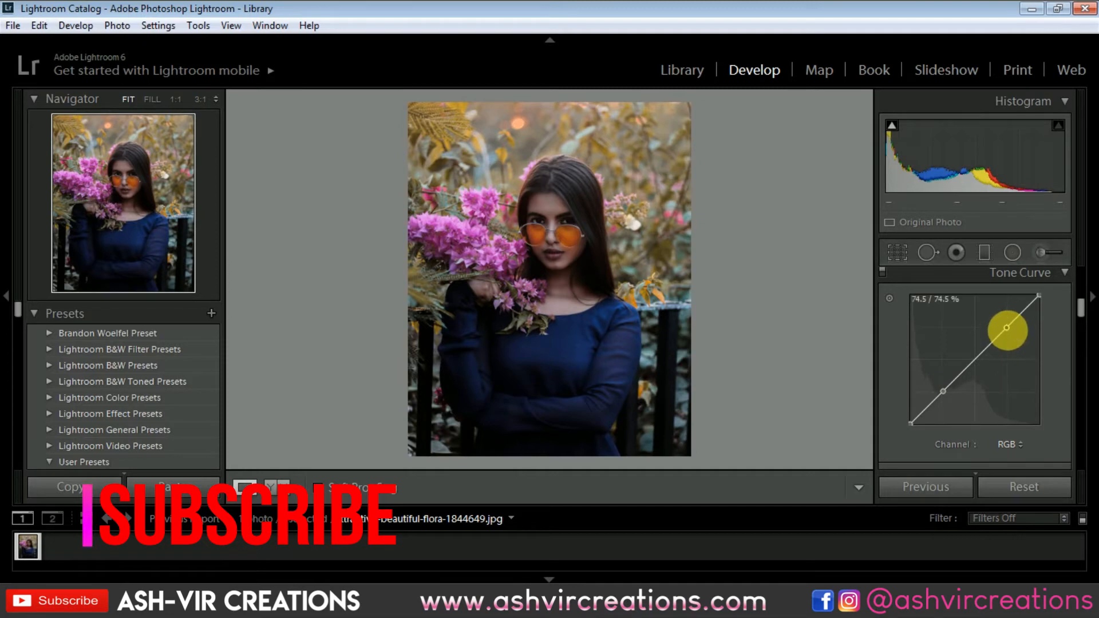
pyautogui.moveTo(912, 423)
pyautogui.mouseDown()
pyautogui.moveTo(905, 405)
pyautogui.moveTo(900, 422)
pyautogui.moveTo(910, 423)
pyautogui.moveTo(908, 399)
pyautogui.moveTo(912, 427)
pyautogui.mouseUp()
# - Apply a post-crop vignette with Amount −26, Midpoint 26, Roundness −17 and Feather 81
pyautogui.moveTo(1081, 310); pyautogui.dragTo(1084, 432)
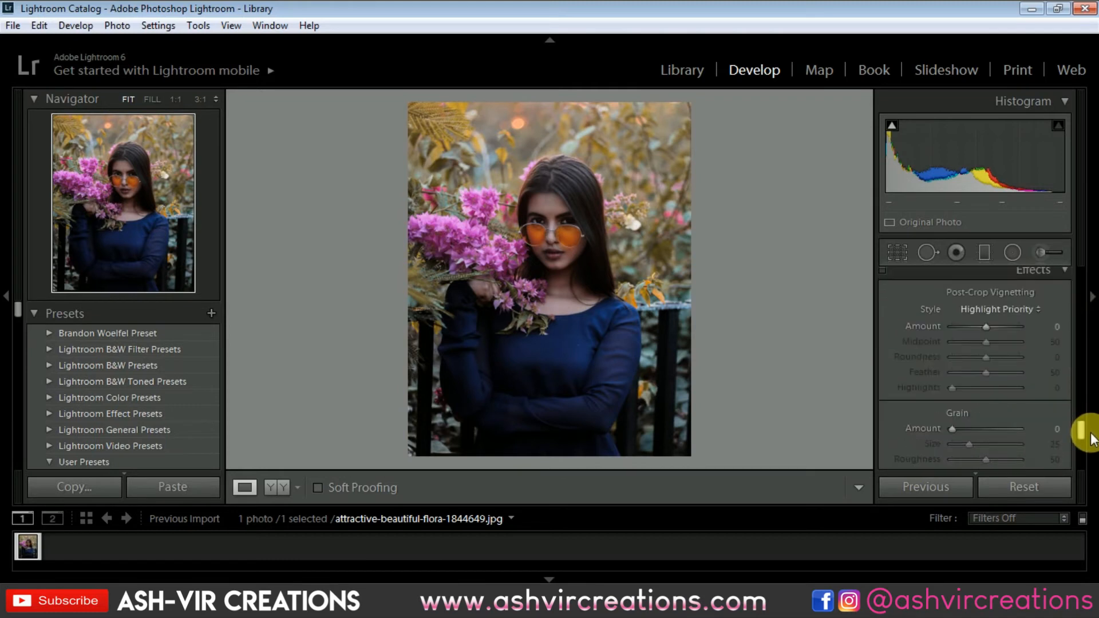
pyautogui.moveTo(980, 325); pyautogui.dragTo(1007, 371)
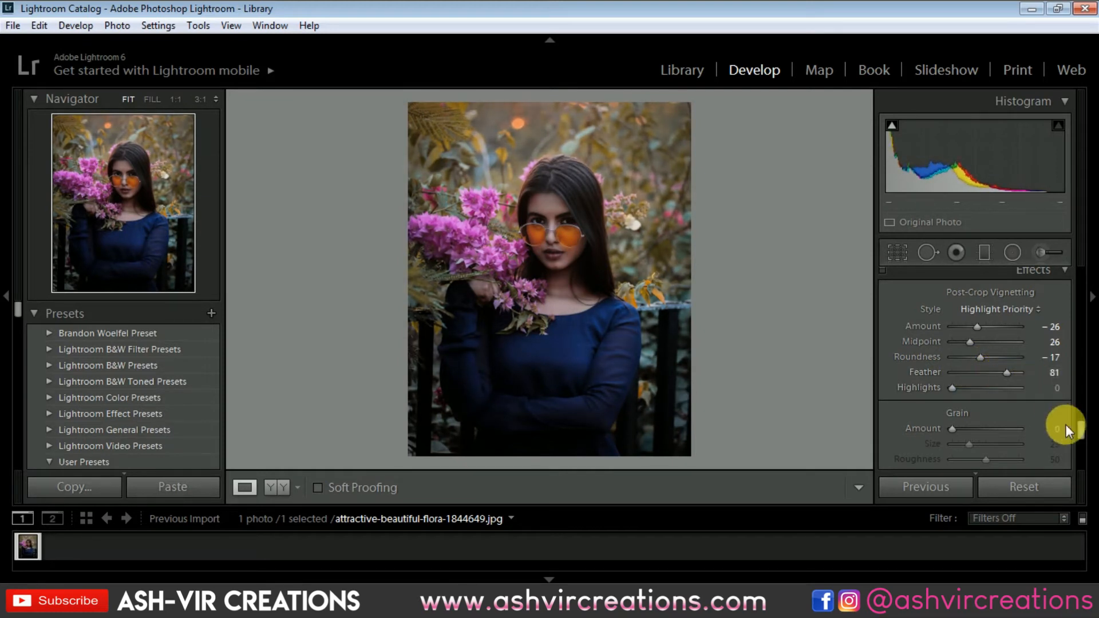
# - Lift the black point of the RGB tone curve slightly to give the shadows a faded look
pyautogui.moveTo(1083, 429); pyautogui.dragTo(1077, 309)
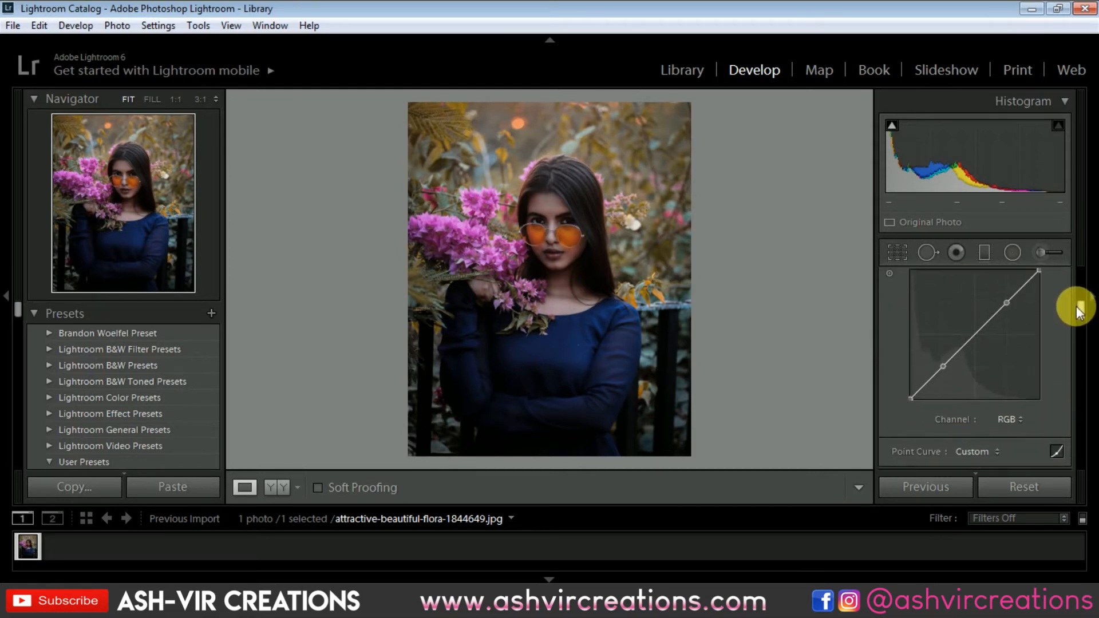
pyautogui.moveTo(910, 397); pyautogui.dragTo(910, 382)
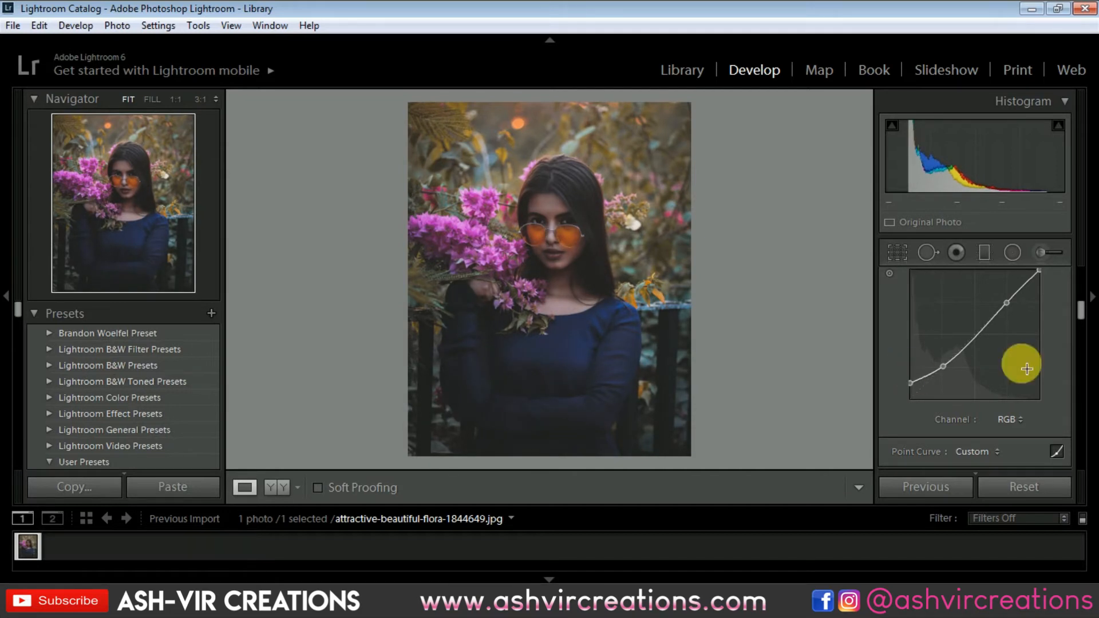
# - Raise the Whites in the basic tone adjustments to +19
pyautogui.scroll(2, 1081, 303)
pyautogui.scroll(3, 1081, 304)
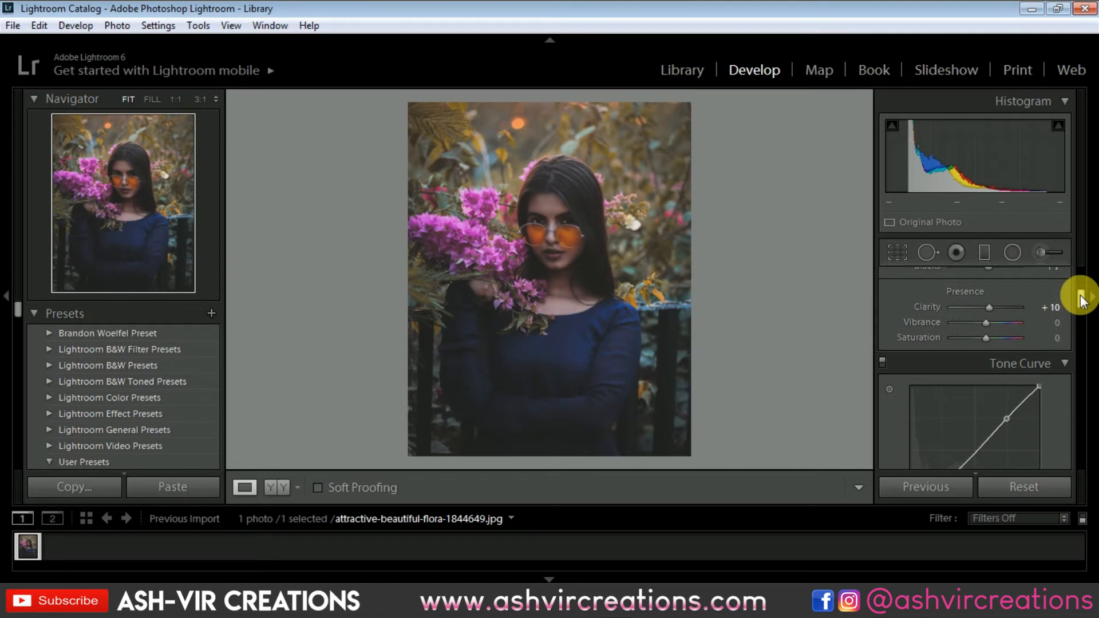
pyautogui.moveTo(1081, 299); pyautogui.dragTo(1081, 287)
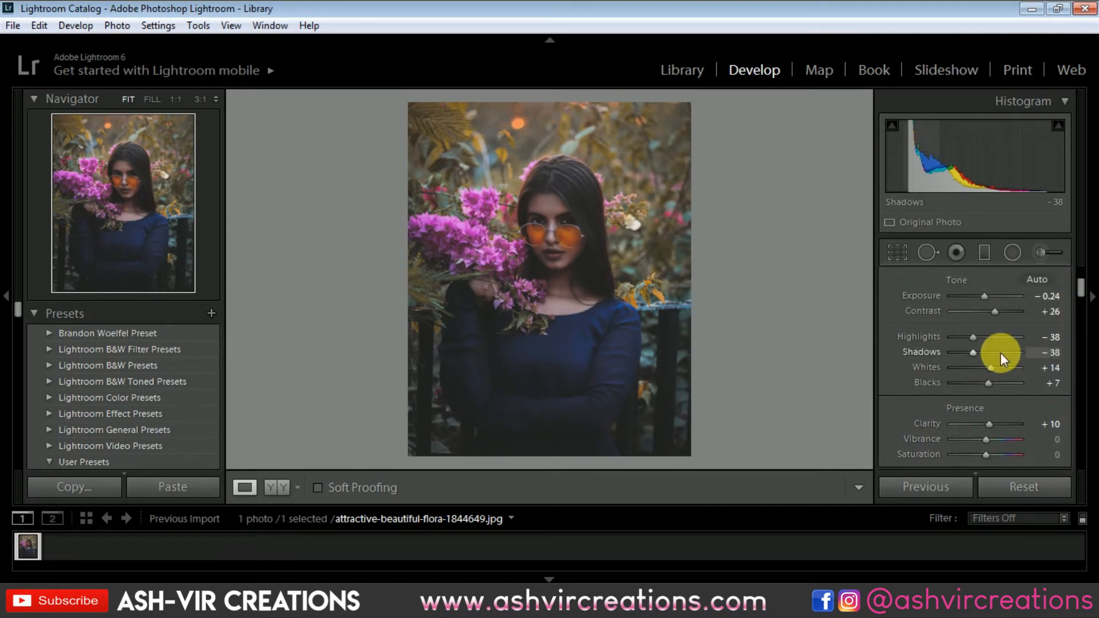
pyautogui.moveTo(994, 365)
pyautogui.mouseDown()
pyautogui.moveTo(1008, 370)
pyautogui.moveTo(996, 373)
pyautogui.mouseUp()
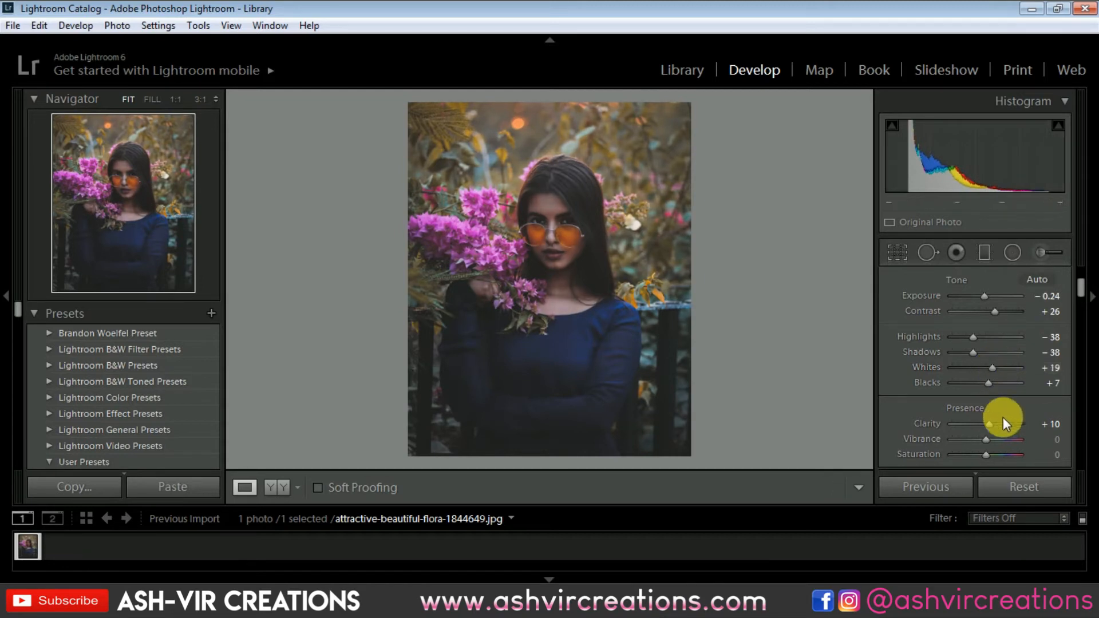
# - Set the Vibrance to +2
pyautogui.moveTo(973, 438); pyautogui.dragTo(988, 439)
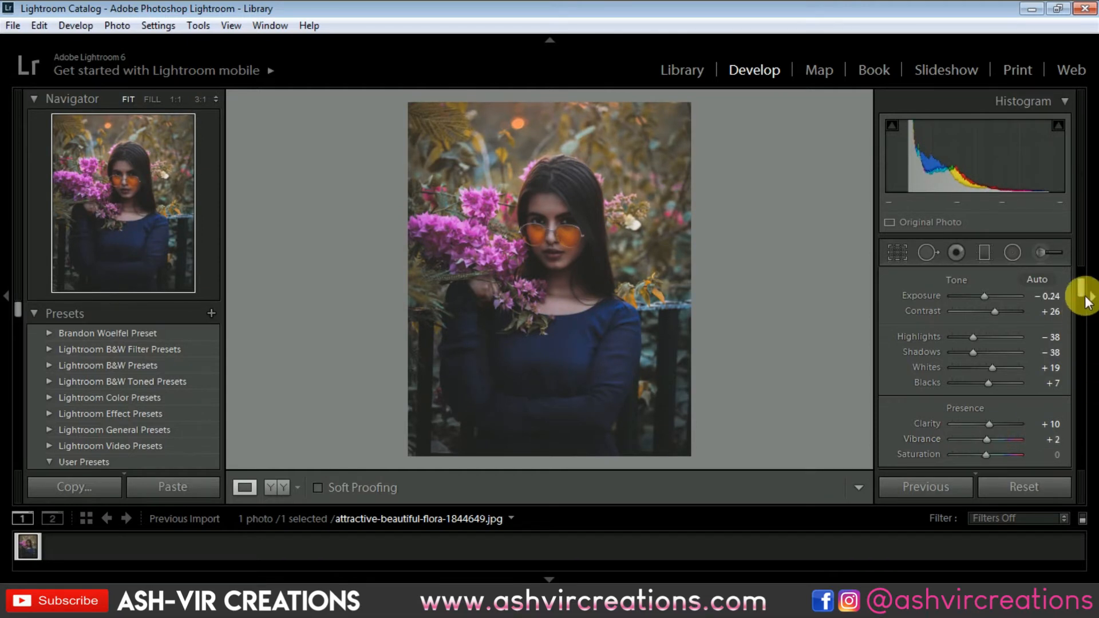
# - Set the camera calibration primaries to Red Hue −50, Saturation +21, Green Hue −14, Saturation −17, and Blue Hue −31, Saturation +55
pyautogui.moveTo(1084, 284); pyautogui.dragTo(1080, 448)
pyautogui.moveTo(971, 325); pyautogui.dragTo(999, 342)
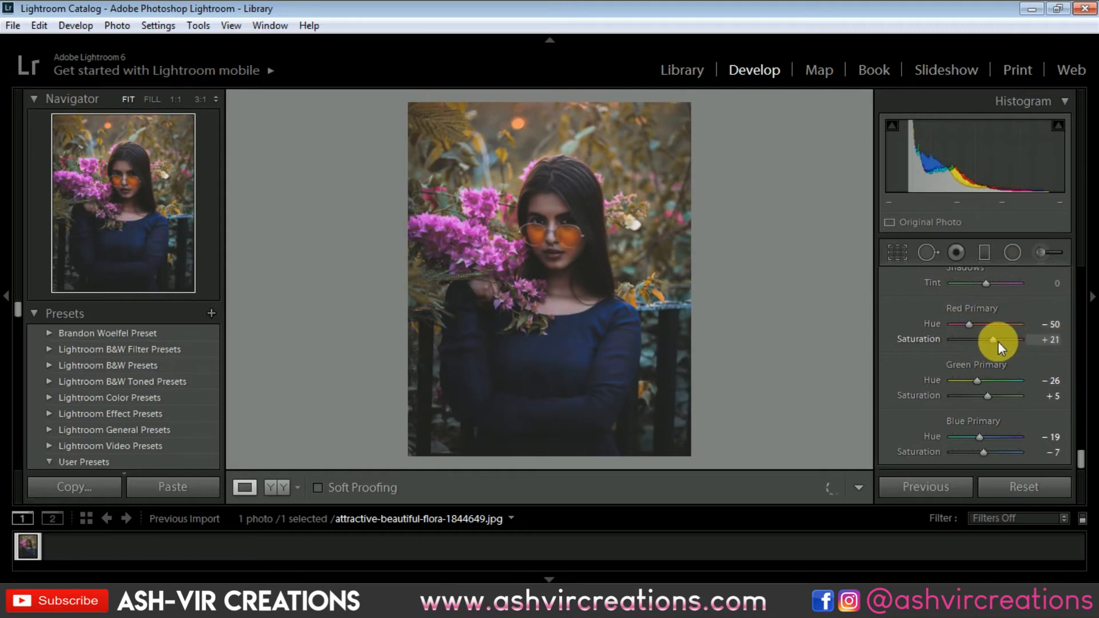
pyautogui.moveTo(991, 452)
pyautogui.mouseDown()
pyautogui.moveTo(1034, 452)
pyautogui.moveTo(1011, 457)
pyautogui.moveTo(976, 438)
pyautogui.mouseUp()
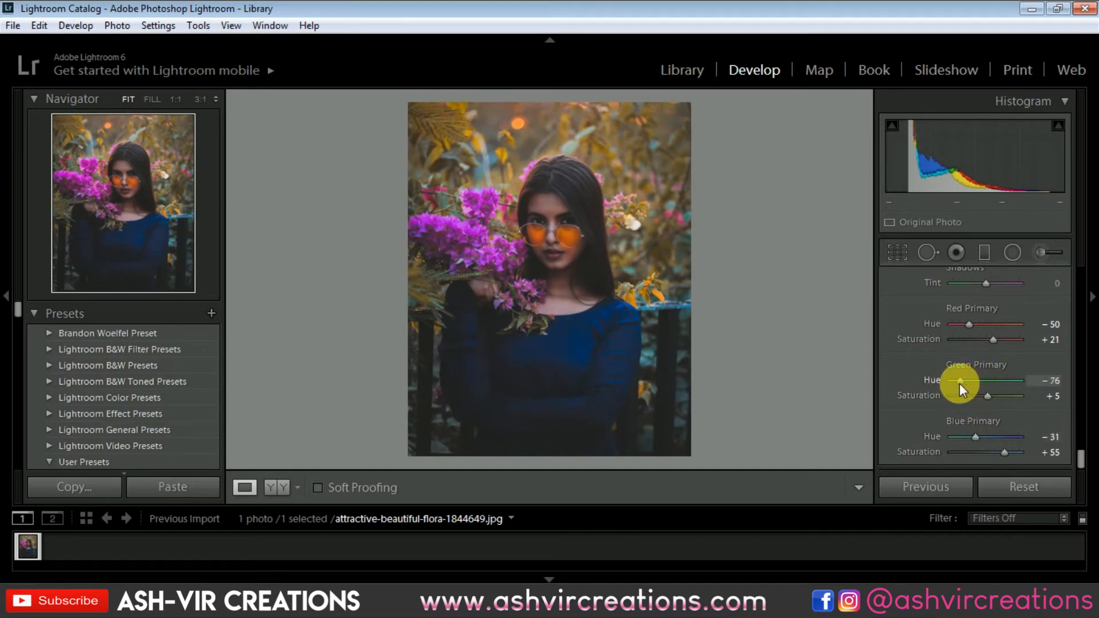
pyautogui.moveTo(967, 384)
pyautogui.mouseDown()
pyautogui.moveTo(1023, 394)
pyautogui.moveTo(945, 393)
pyautogui.moveTo(979, 396)
pyautogui.mouseUp()
pyautogui.click(550, 271)
pyautogui.click(628, 320)
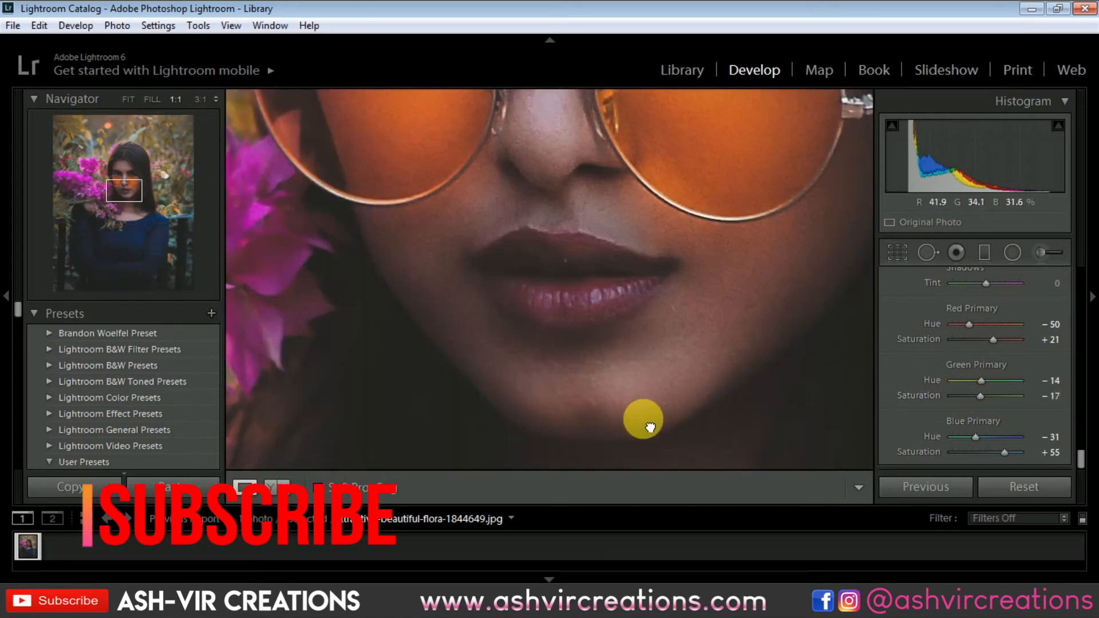
# - Apply split toning with Shadows Saturation 10, Highlights Hue 52 and Highlights Saturation 24
pyautogui.scroll(2, 1031, 338)
pyautogui.scroll(10, 1057, 367)
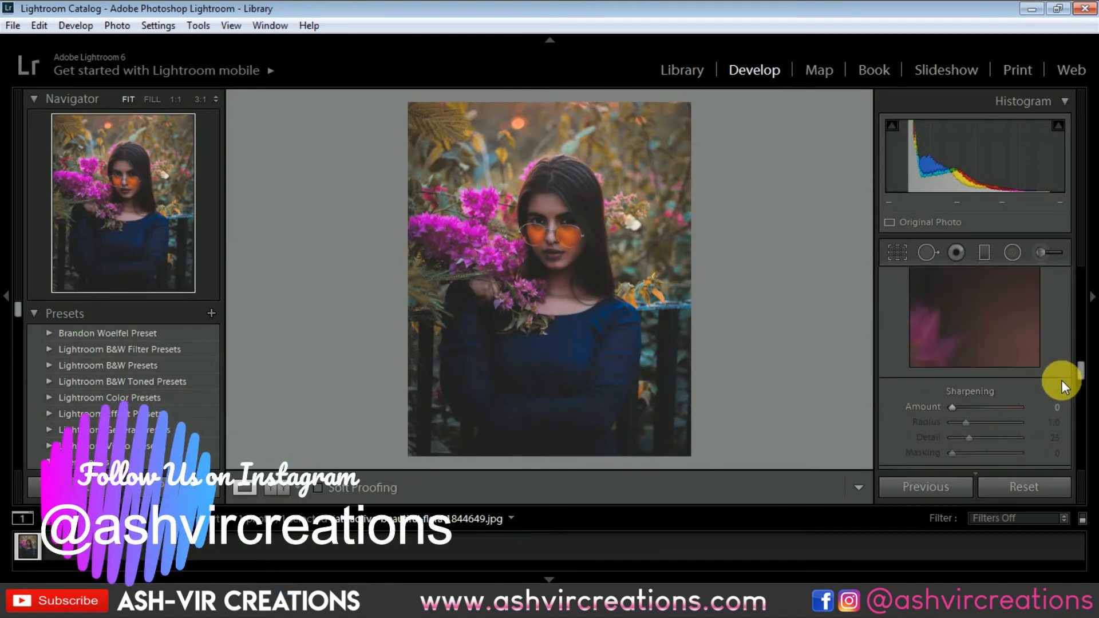
pyautogui.scroll(5, 1061, 380)
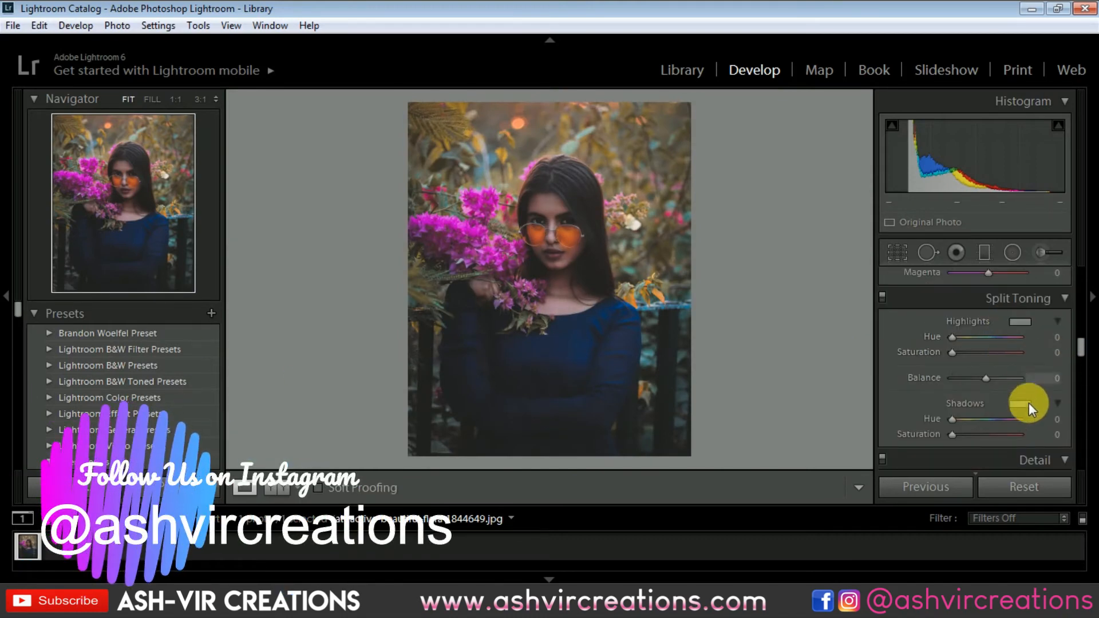
pyautogui.moveTo(1016, 404); pyautogui.dragTo(691, 448)
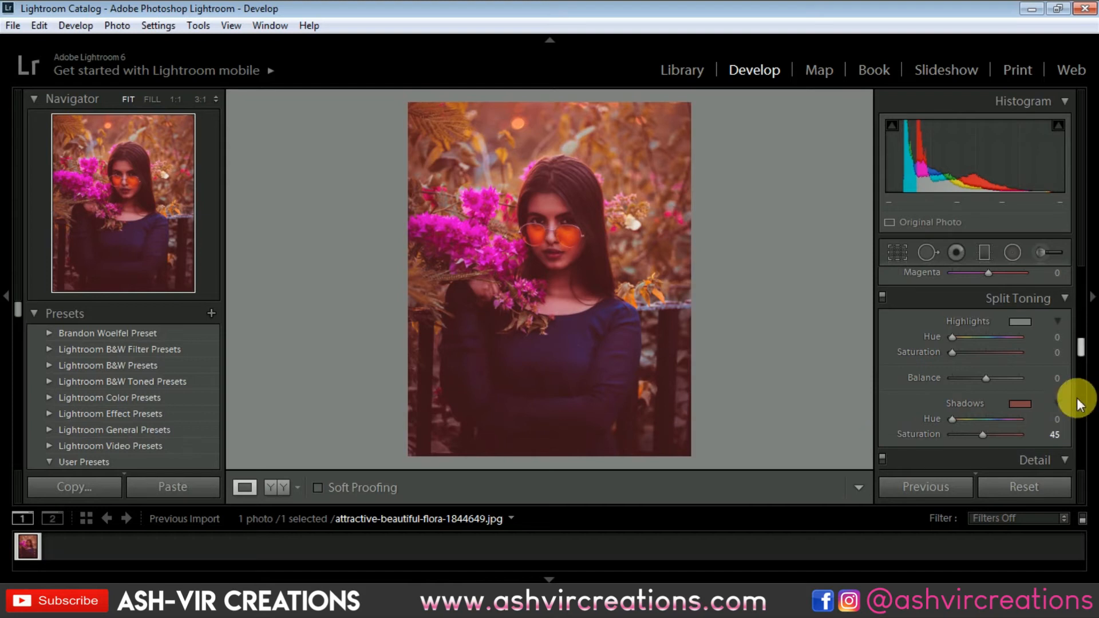
pyautogui.moveTo(978, 434)
pyautogui.mouseDown()
pyautogui.moveTo(939, 434)
pyautogui.moveTo(965, 438)
pyautogui.mouseUp()
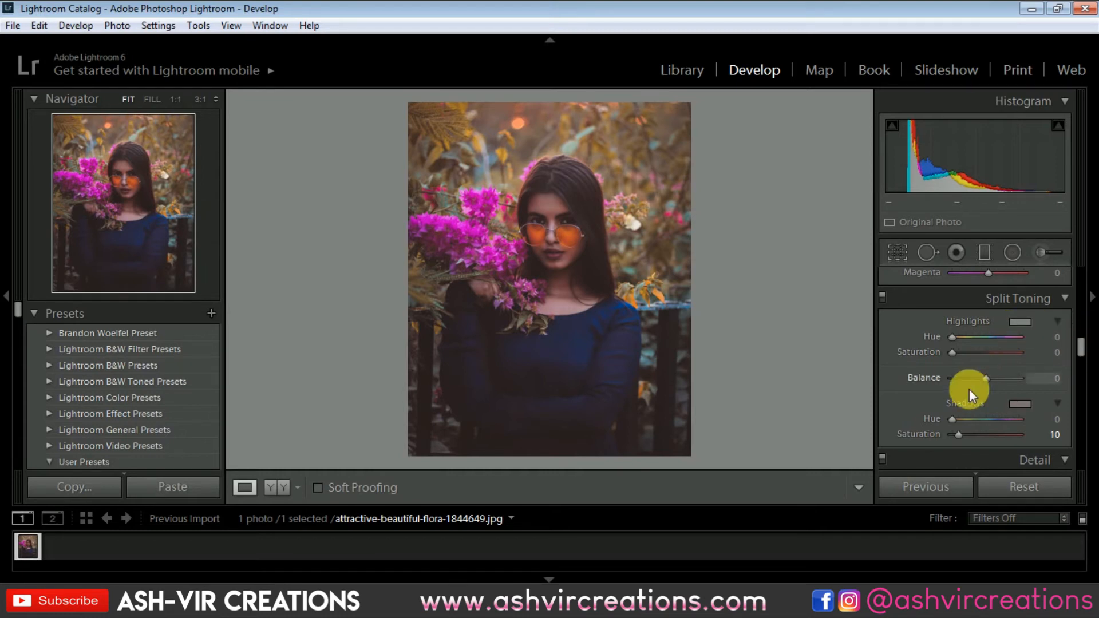
pyautogui.moveTo(1015, 321); pyautogui.dragTo(734, 360)
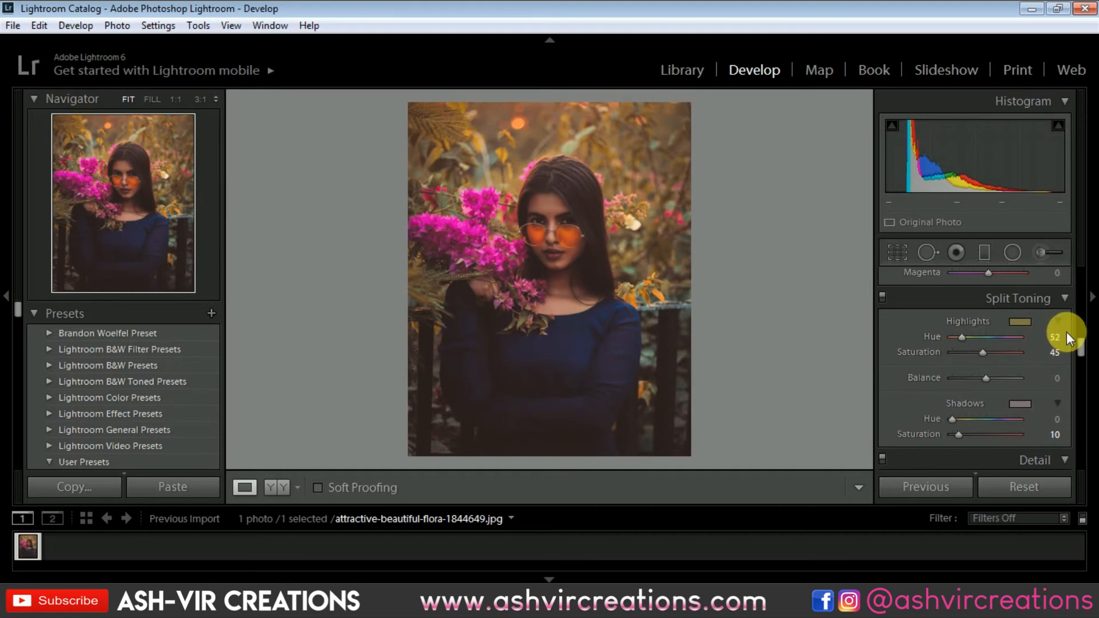
pyautogui.moveTo(981, 352)
pyautogui.mouseDown()
pyautogui.moveTo(936, 352)
pyautogui.moveTo(995, 352)
pyautogui.moveTo(966, 359)
pyautogui.mouseUp()
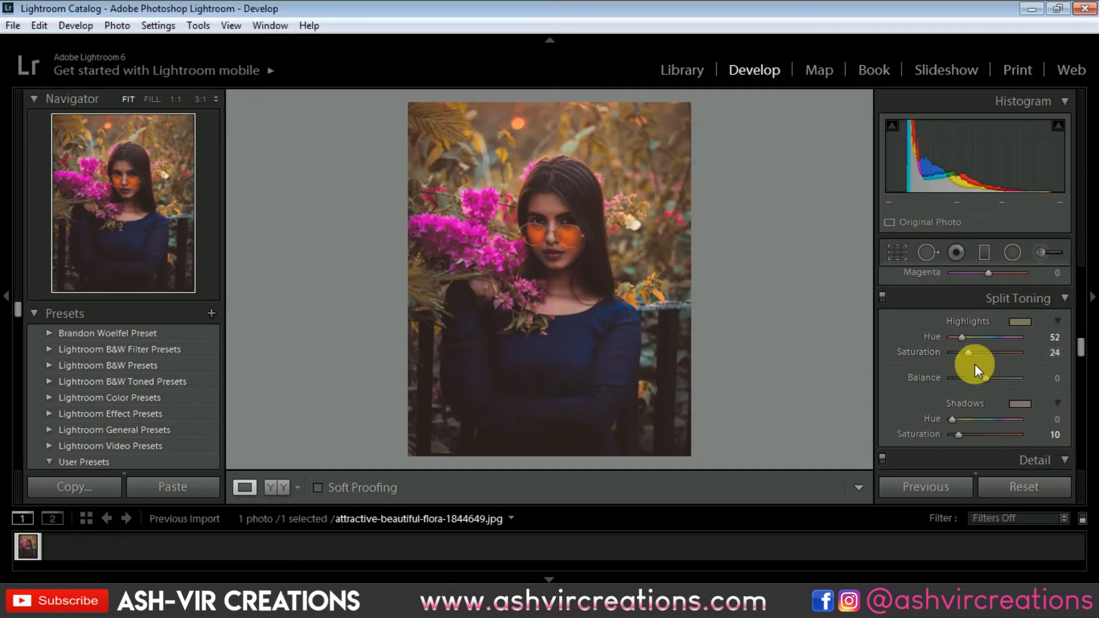
# - Cool the white balance by setting Temp to −10 and Tint to −17
pyautogui.moveTo(1080, 347); pyautogui.dragTo(1084, 275)
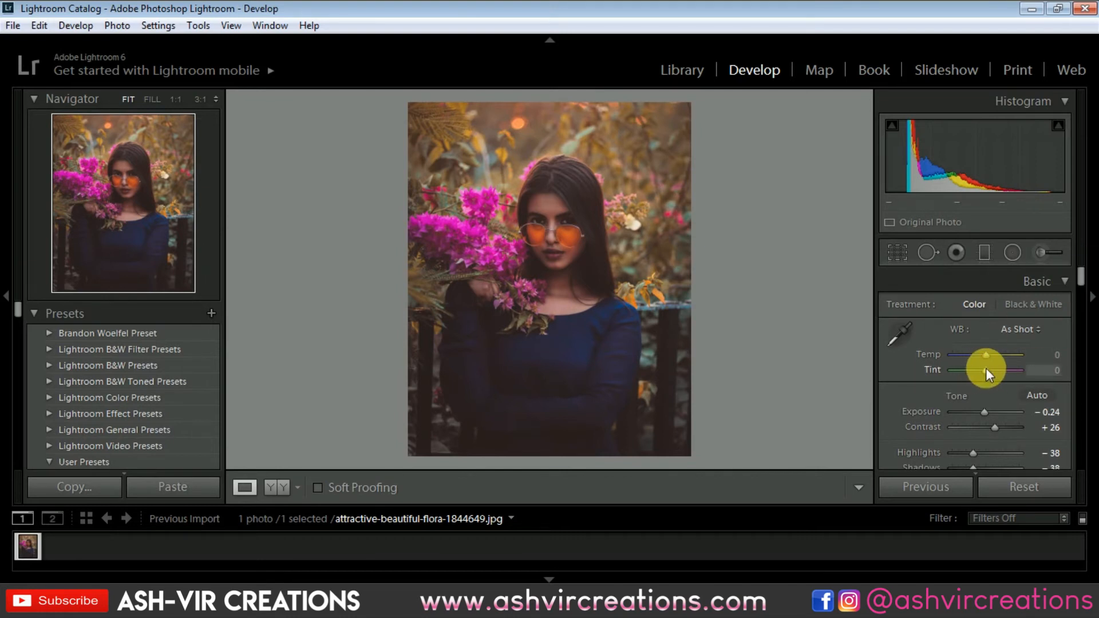
pyautogui.moveTo(985, 355); pyautogui.dragTo(981, 355)
pyautogui.moveTo(982, 356)
pyautogui.mouseDown()
pyautogui.moveTo(991, 368)
pyautogui.moveTo(977, 367)
pyautogui.mouseUp()
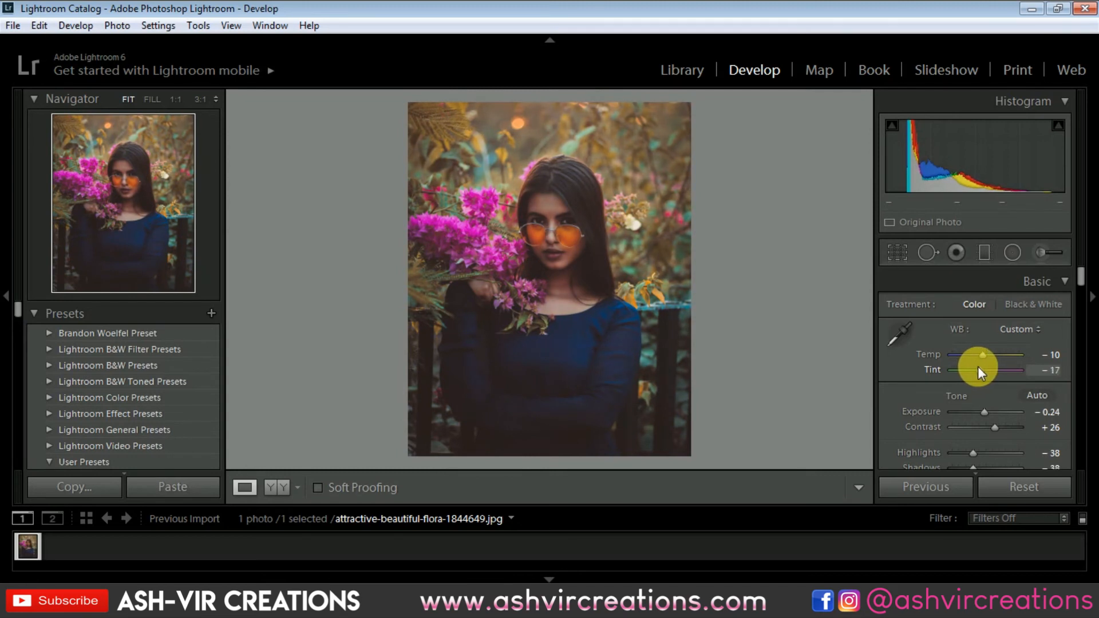
# - Set the Saturation to −17 and the Vibrance to +17 in the basic presence adjustments
pyautogui.moveTo(1081, 277); pyautogui.dragTo(1055, 294)
pyautogui.click(974, 396)
pyautogui.moveTo(974, 395)
pyautogui.mouseDown()
pyautogui.moveTo(979, 382)
pyautogui.moveTo(993, 383)
pyautogui.moveTo(967, 396)
pyautogui.moveTo(1001, 384)
pyautogui.moveTo(991, 385)
pyautogui.mouseUp()
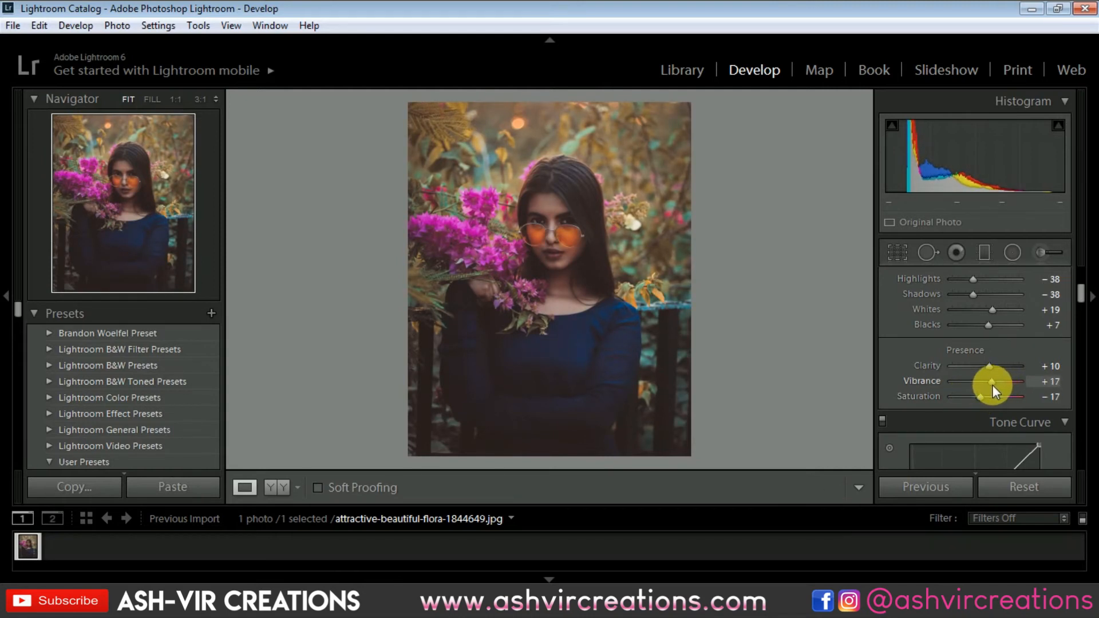
# - Set the camera calibration Shadows Tint to +26 and the Red Primary to Hue −19, Saturation +50
pyautogui.moveTo(1080, 289); pyautogui.dragTo(984, 414)
pyautogui.moveTo(1079, 405); pyautogui.dragTo(1079, 449)
pyautogui.moveTo(986, 348)
pyautogui.mouseDown()
pyautogui.moveTo(960, 347)
pyautogui.moveTo(1021, 363)
pyautogui.moveTo(994, 362)
pyautogui.mouseUp()
pyautogui.moveTo(995, 407)
pyautogui.mouseDown()
pyautogui.moveTo(1021, 404)
pyautogui.moveTo(981, 393)
pyautogui.mouseUp()
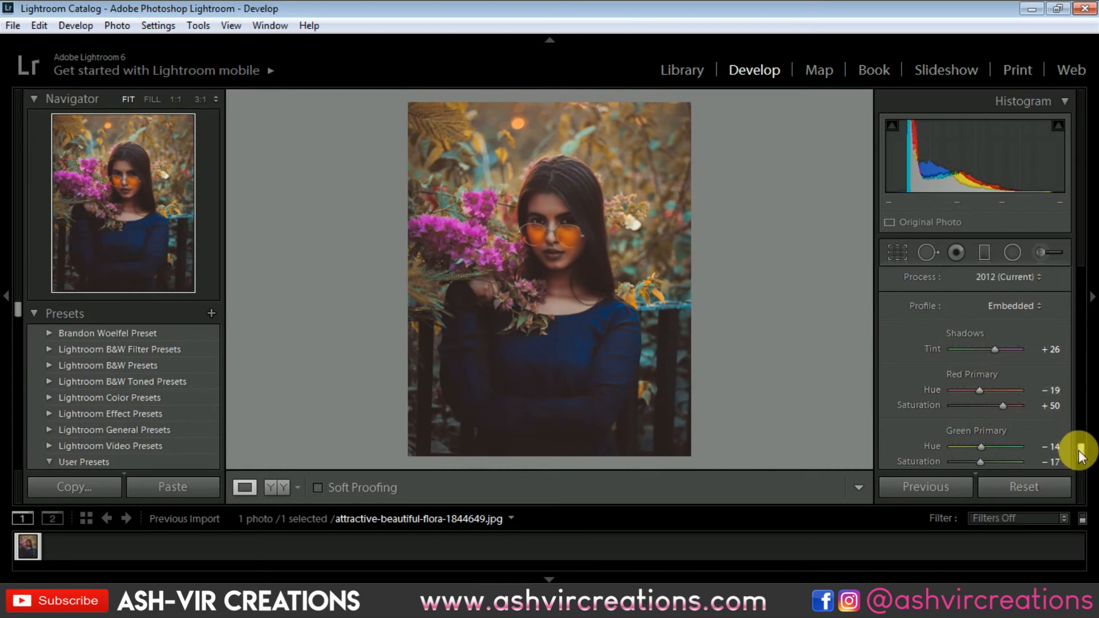
# - Set the calibration Green Primary to Hue −19, Saturation +24, and the Blue Primary Saturation to +81
pyautogui.moveTo(1079, 450); pyautogui.dragTo(1078, 463)
pyautogui.moveTo(981, 395)
pyautogui.mouseDown()
pyautogui.moveTo(1038, 398)
pyautogui.moveTo(995, 400)
pyautogui.moveTo(963, 380)
pyautogui.moveTo(994, 383)
pyautogui.moveTo(979, 383)
pyautogui.mouseUp()
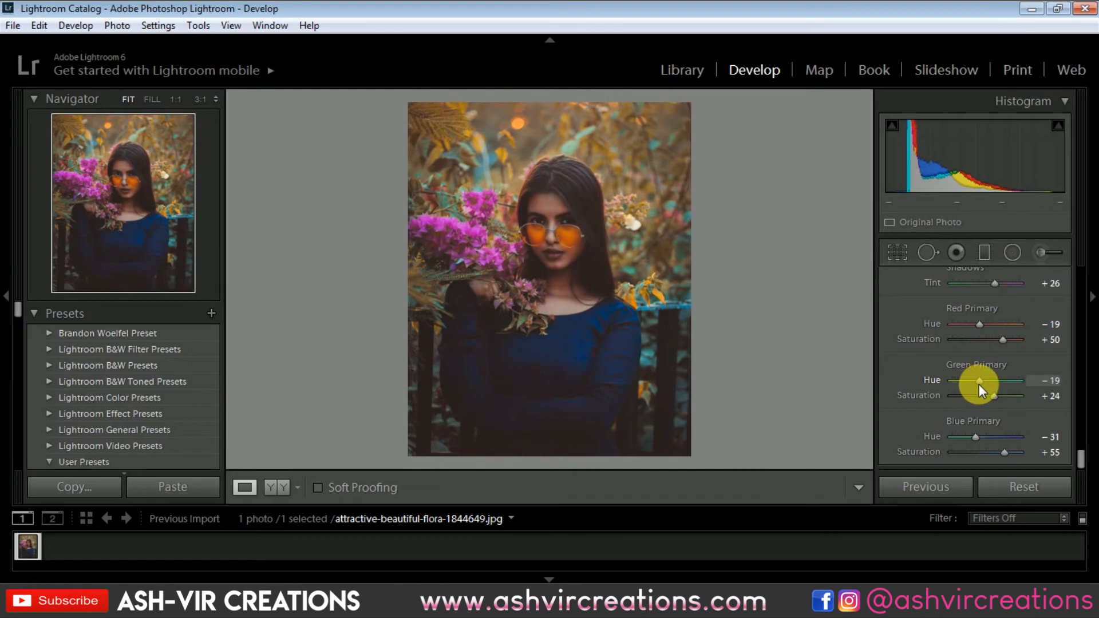
pyautogui.moveTo(1009, 451)
pyautogui.mouseDown()
pyautogui.moveTo(1028, 451)
pyautogui.moveTo(1014, 452)
pyautogui.mouseUp()
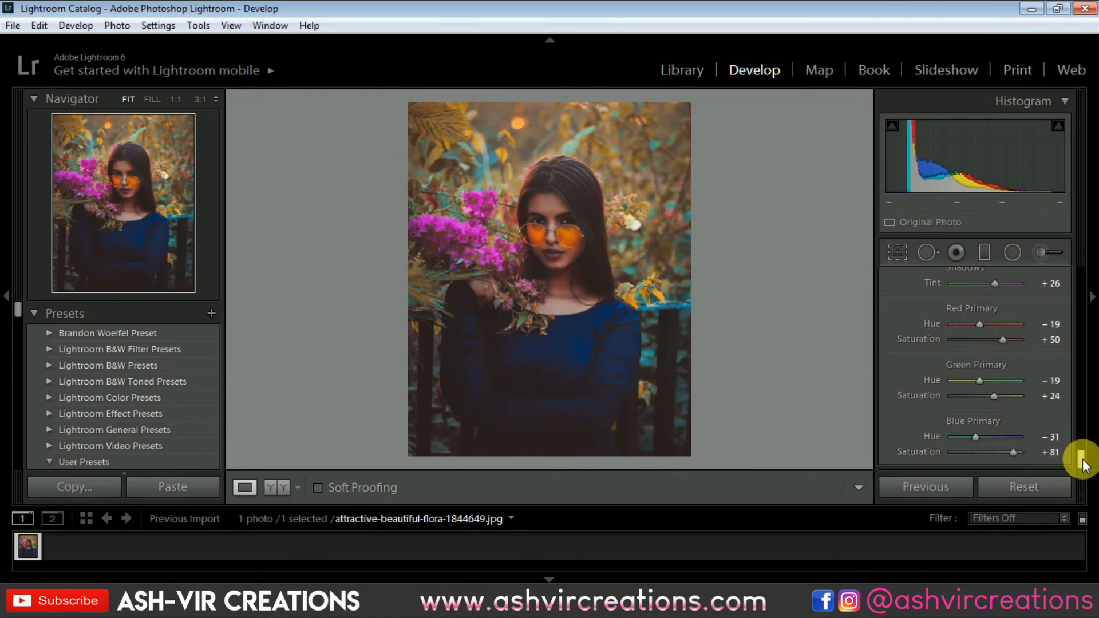
# - Desaturate the HSL colors to Red −44, Yellow −78, Green −53, Aqua −56, Blue −13, Purple −42 and Magenta −20
pyautogui.moveTo(1083, 467); pyautogui.dragTo(1082, 329)
pyautogui.click(970, 404)
pyautogui.moveTo(957, 404); pyautogui.dragTo(988, 409)
pyautogui.click(950, 290)
pyautogui.moveTo(973, 404); pyautogui.dragTo(960, 362)
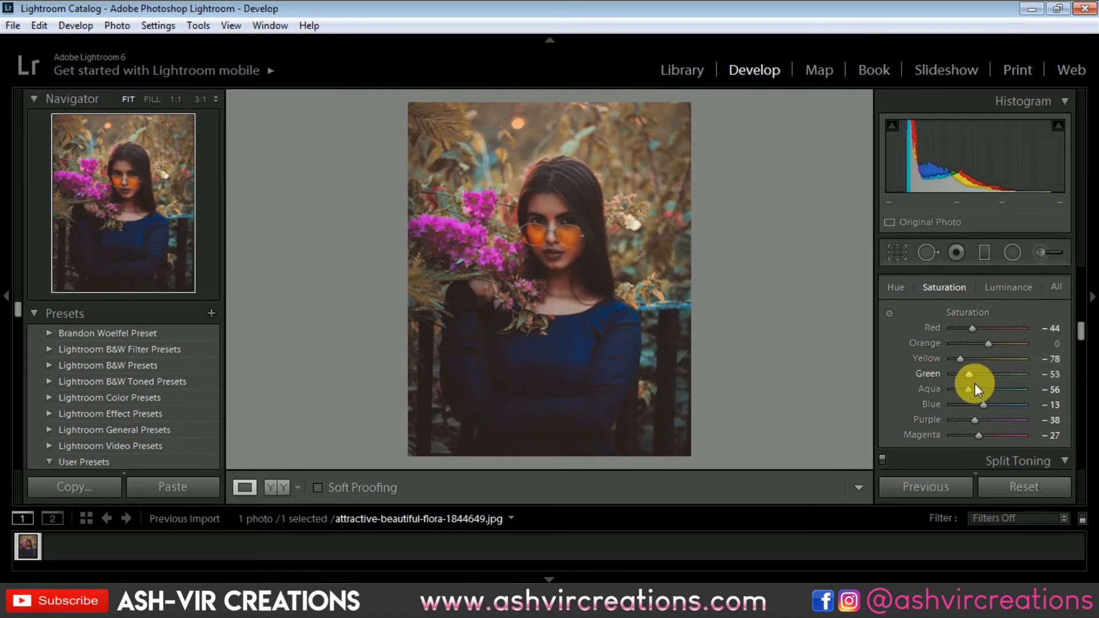
pyautogui.moveTo(968, 420)
pyautogui.mouseDown()
pyautogui.moveTo(948, 416)
pyautogui.moveTo(973, 415)
pyautogui.moveTo(960, 434)
pyautogui.moveTo(993, 433)
pyautogui.moveTo(964, 439)
pyautogui.moveTo(982, 436)
pyautogui.mouseUp()
pyautogui.click(980, 331)
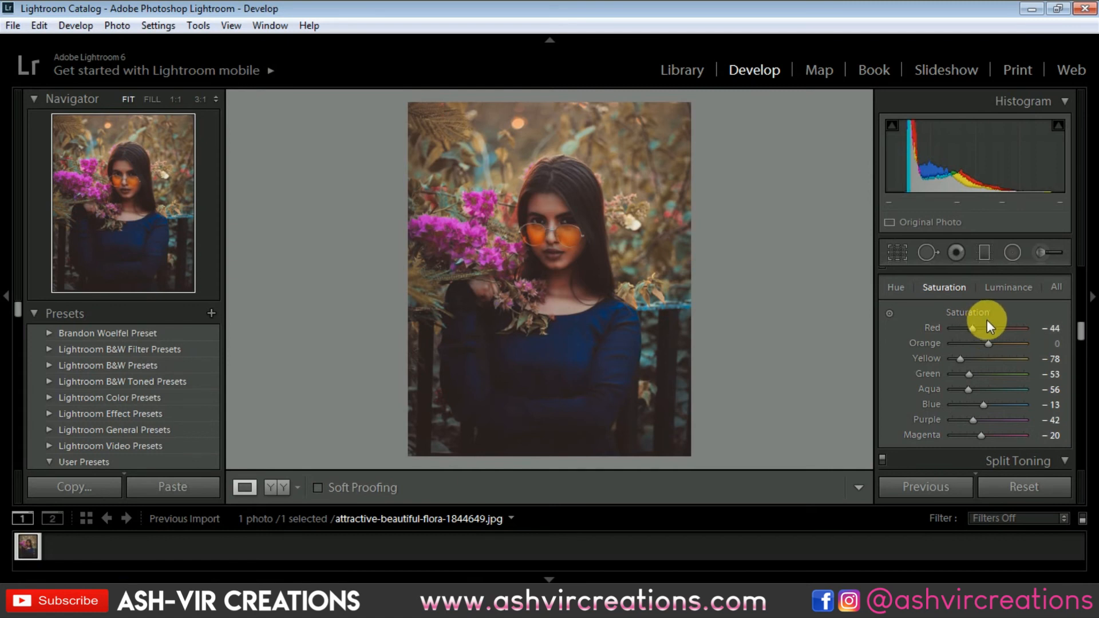
# - Shift the HSL hues to Aqua −44, Blue −9 and Purple −11, and set the Blue saturation to −16
pyautogui.click(897, 286)
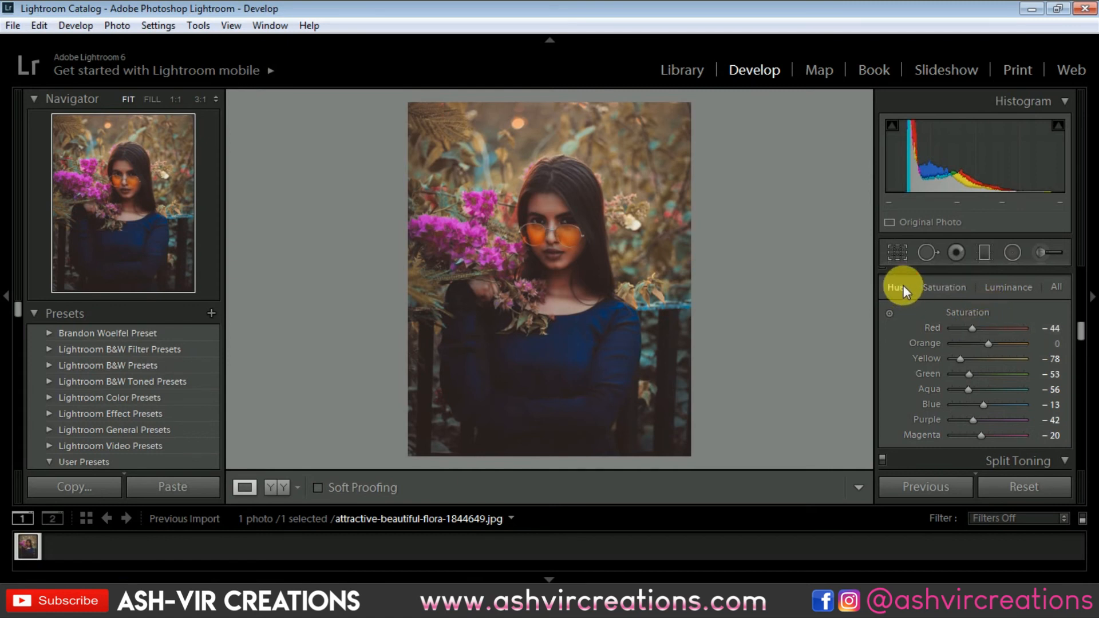
pyautogui.moveTo(974, 391); pyautogui.dragTo(984, 422)
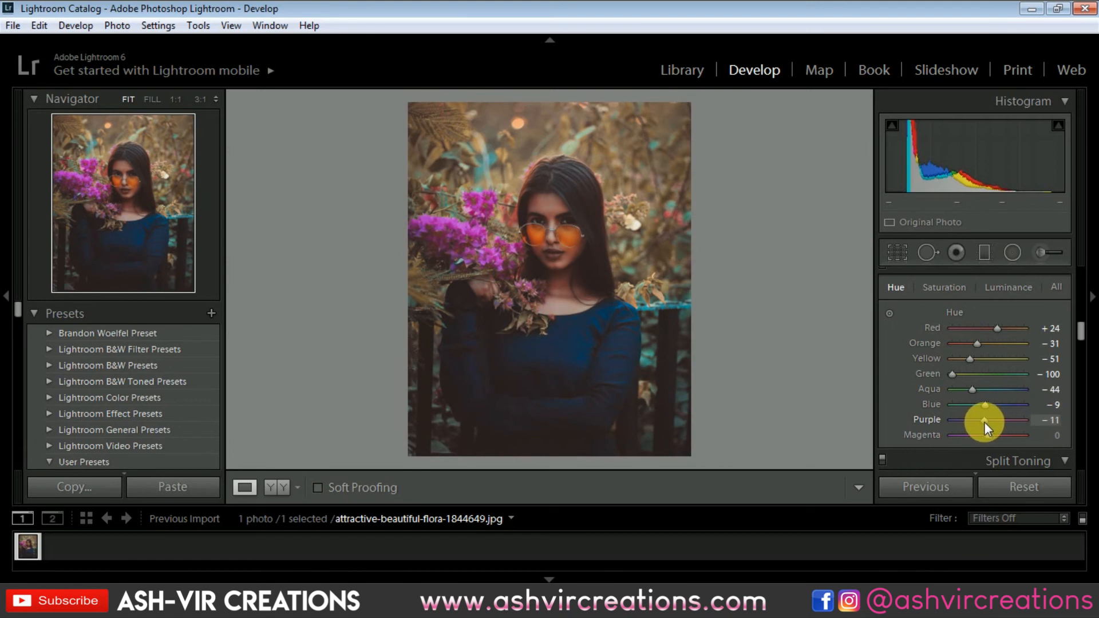
pyautogui.click(947, 287)
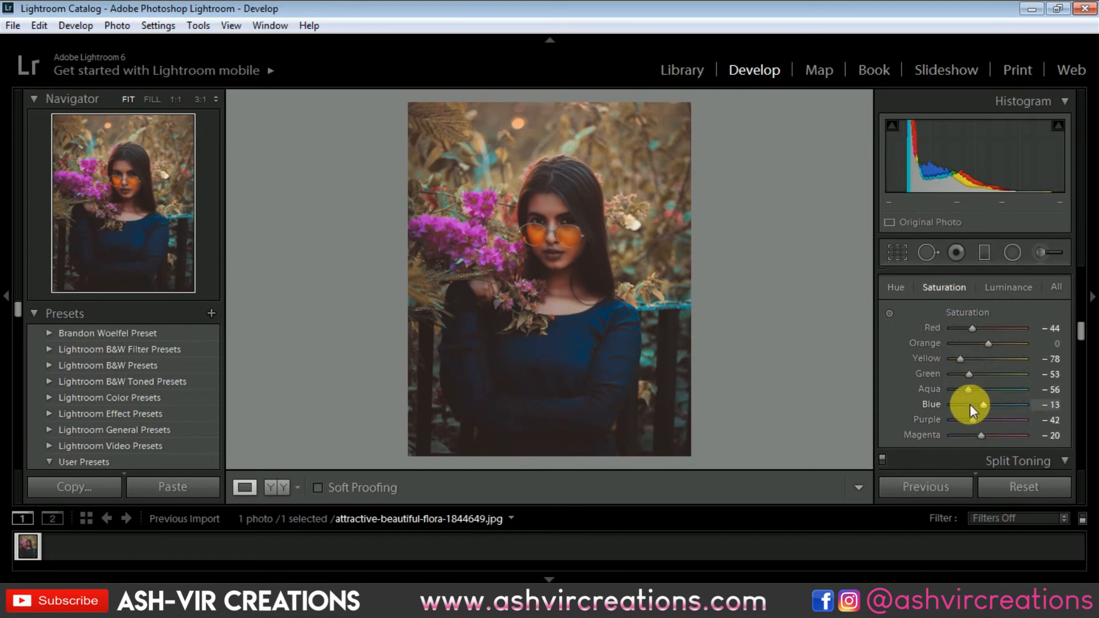
pyautogui.click(981, 403)
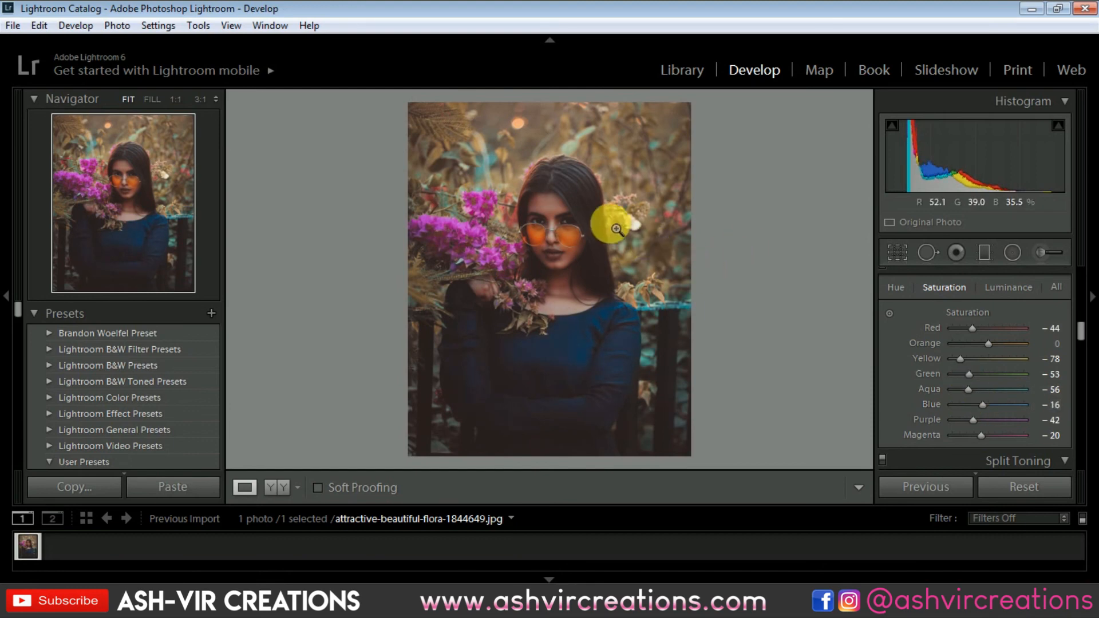
pyautogui.click(559, 203)
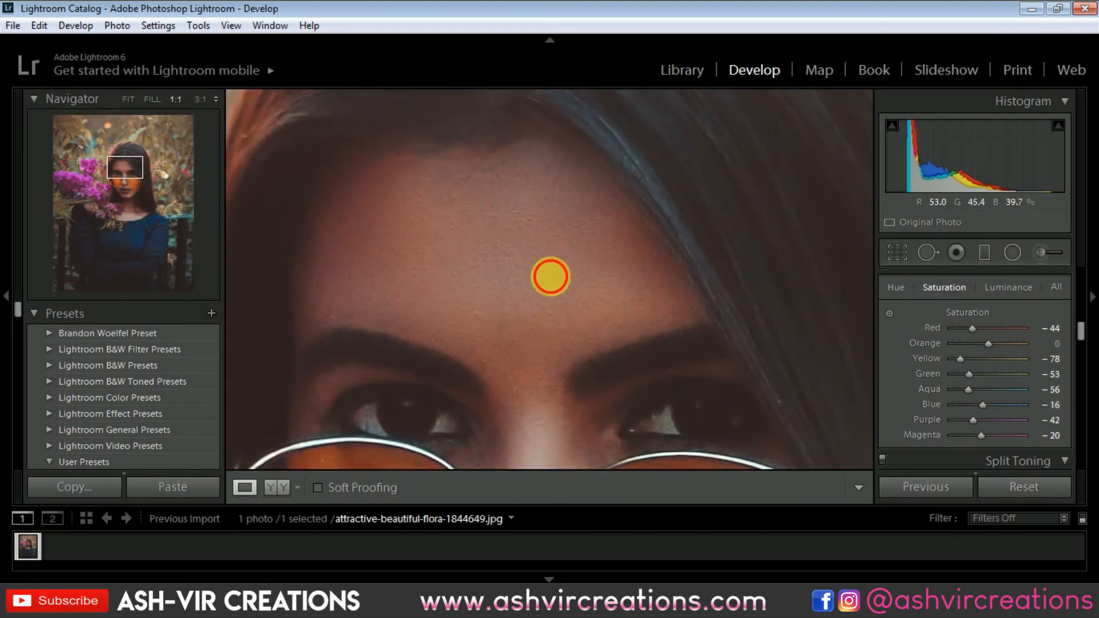
pyautogui.click(556, 284)
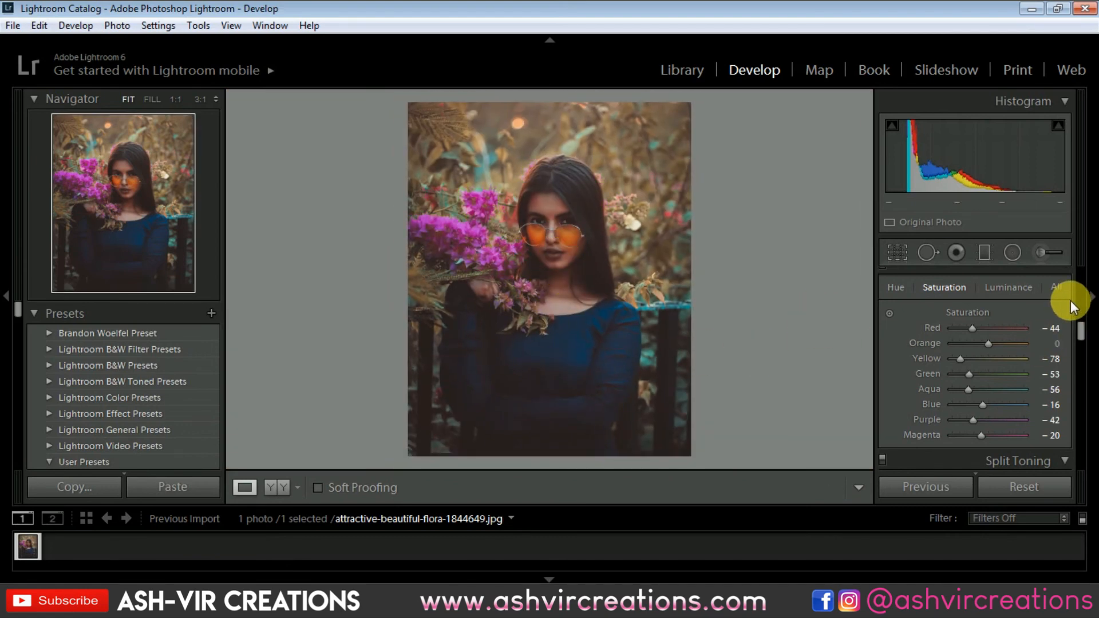
# - Set the split toning Shadows to Hue 360 and Saturation 12
pyautogui.scroll(-2, 1049, 338)
pyautogui.scroll(-4, 1049, 338)
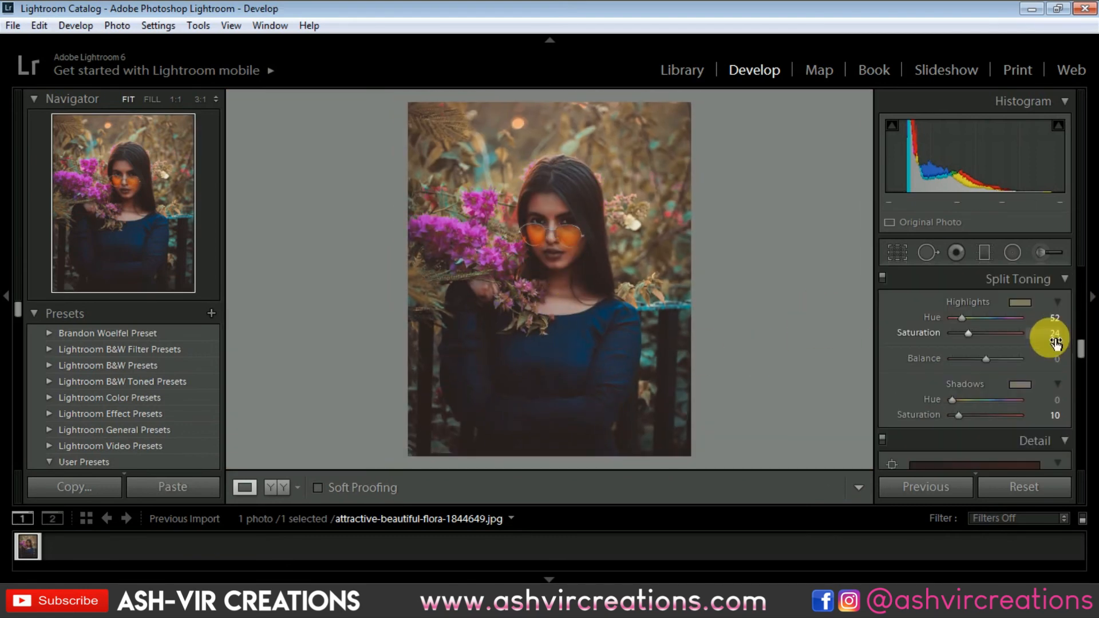
pyautogui.moveTo(960, 414)
pyautogui.mouseDown()
pyautogui.moveTo(978, 414)
pyautogui.moveTo(946, 417)
pyautogui.moveTo(965, 419)
pyautogui.moveTo(962, 401)
pyautogui.moveTo(1023, 402)
pyautogui.moveTo(971, 416)
pyautogui.moveTo(1033, 404)
pyautogui.moveTo(939, 400)
pyautogui.moveTo(1021, 400)
pyautogui.moveTo(943, 414)
pyautogui.moveTo(957, 418)
pyautogui.mouseUp()
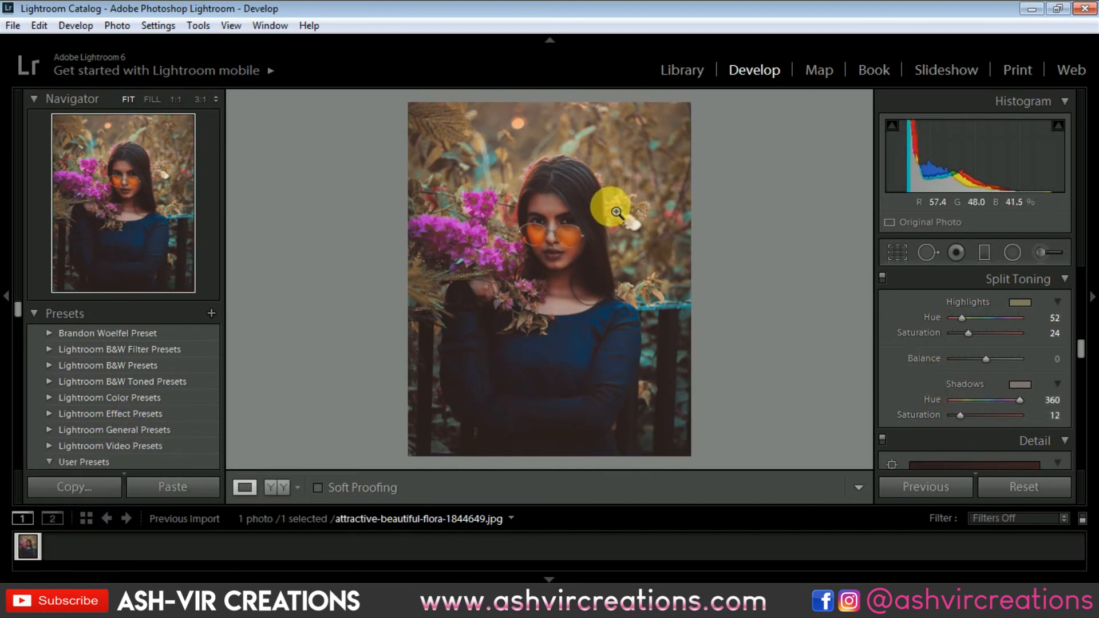
# - Compare the original and the graded portrait in the before and after view
pyautogui.moveTo(1081, 349); pyautogui.dragTo(1077, 441)
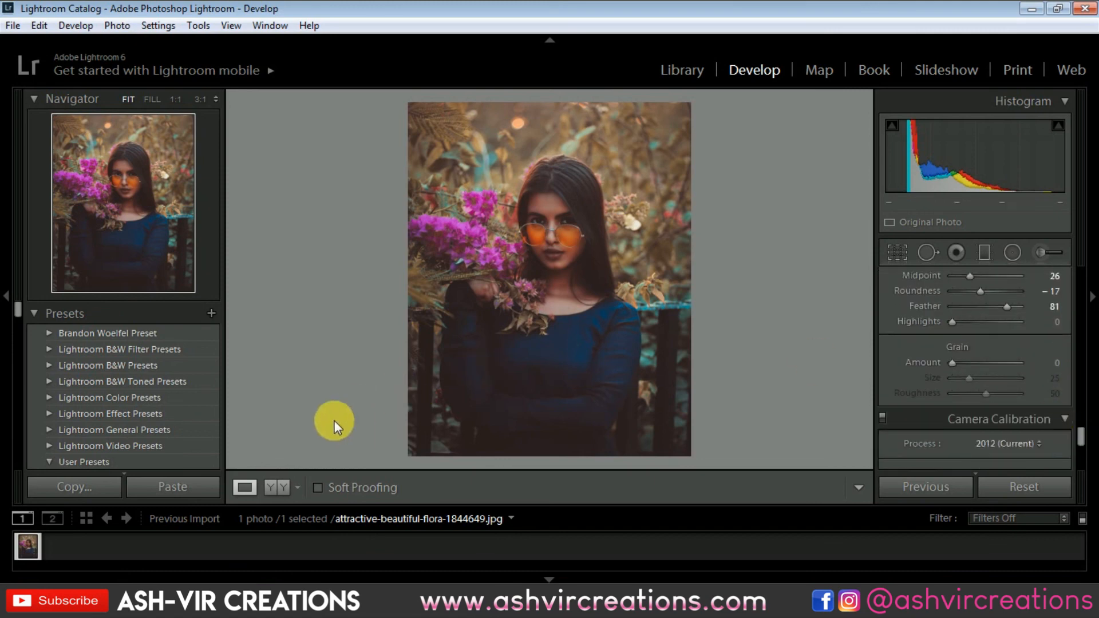
pyautogui.click(278, 487)
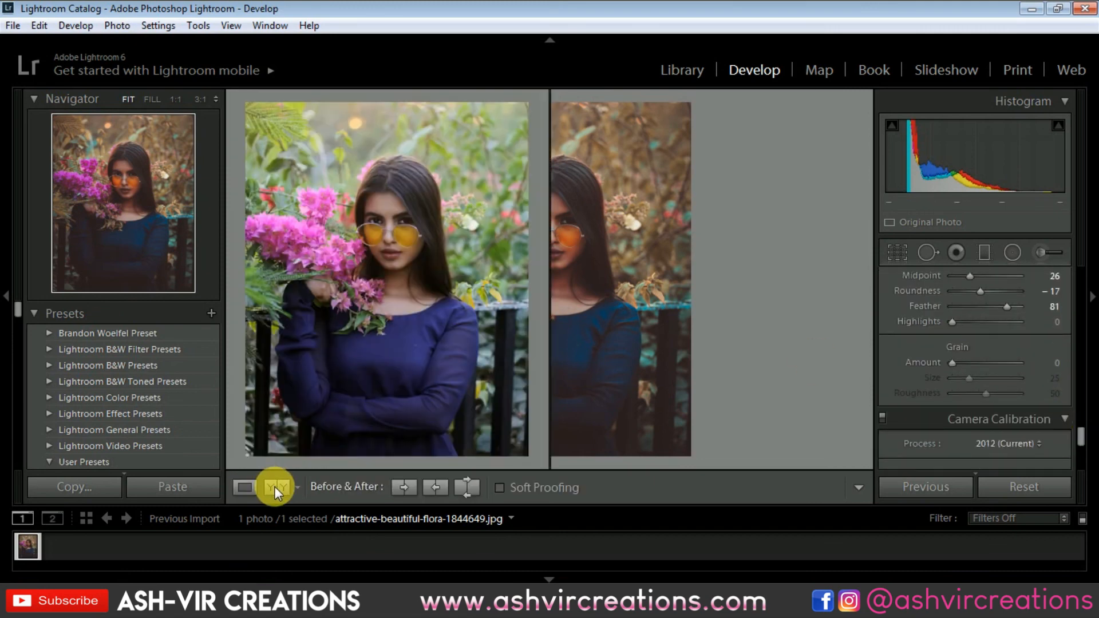